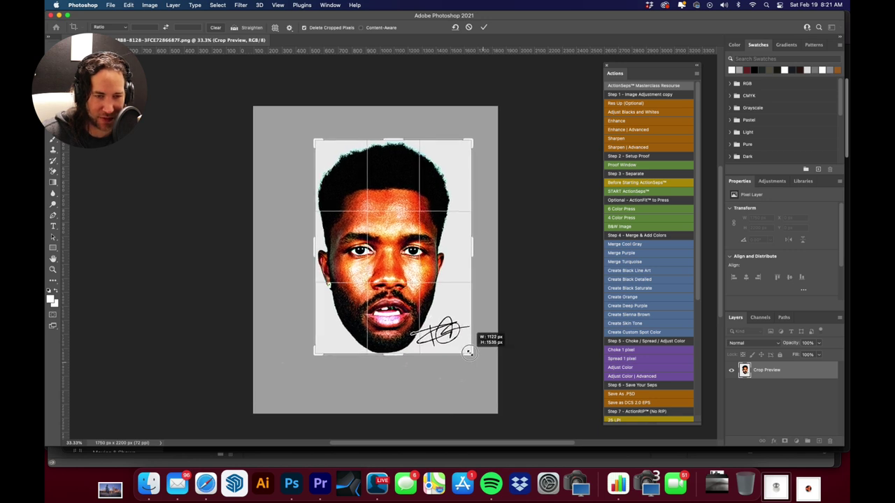
# Tighten the crop around the head and signature and commit it at 1124 × 1528 px
pyautogui.moveTo(395, 142); pyautogui.dragTo(400, 137)
pyautogui.press('Return')
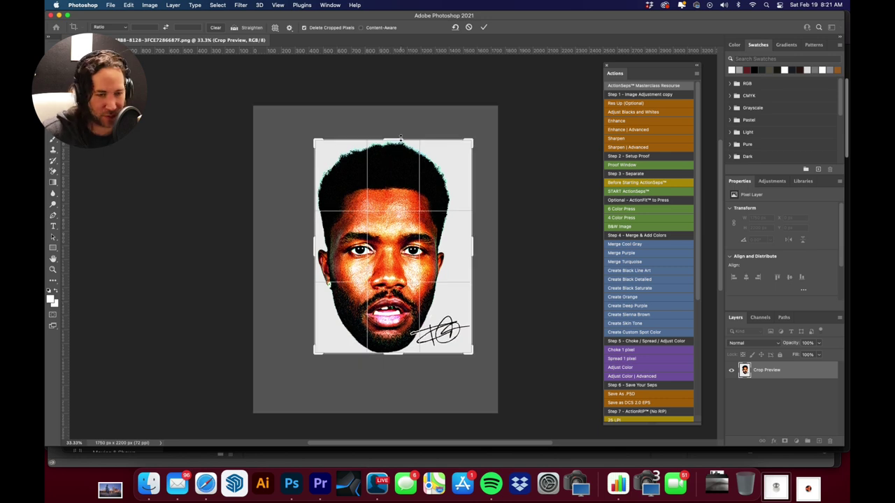
# Resize the image to 18 inches tall (13.241 in wide) at 72 ppi using inch units
pyautogui.click(149, 5)
pyautogui.click(161, 67)
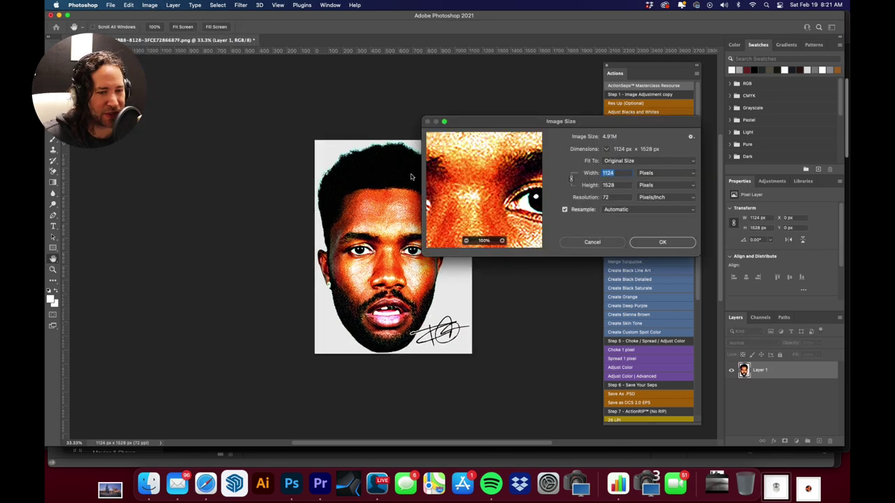
pyautogui.moveTo(484, 124); pyautogui.dragTo(301, 104)
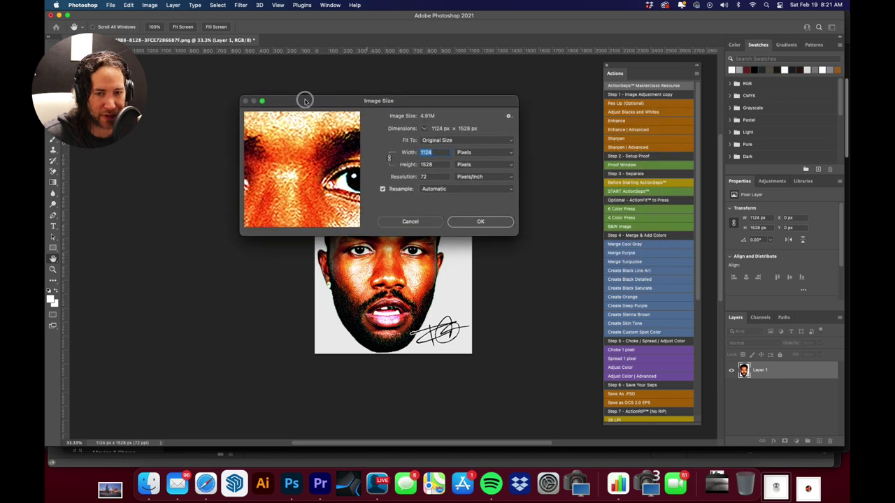
pyautogui.click(480, 154)
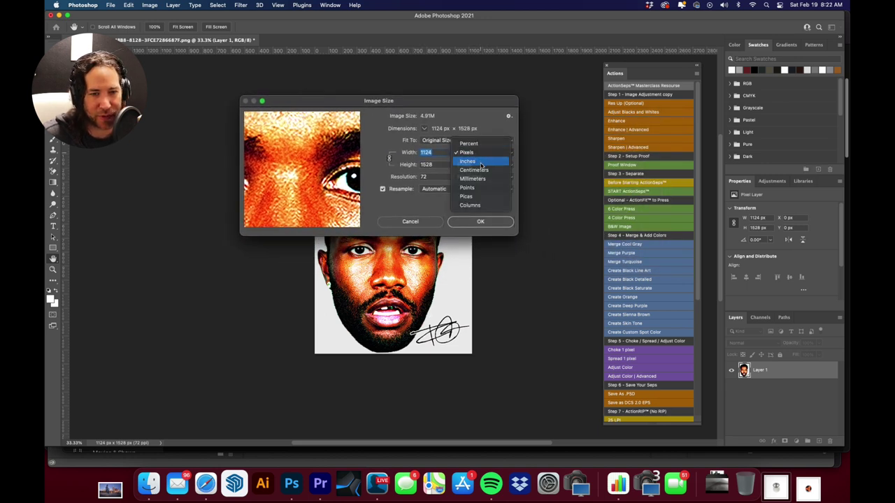
pyautogui.click(467, 161)
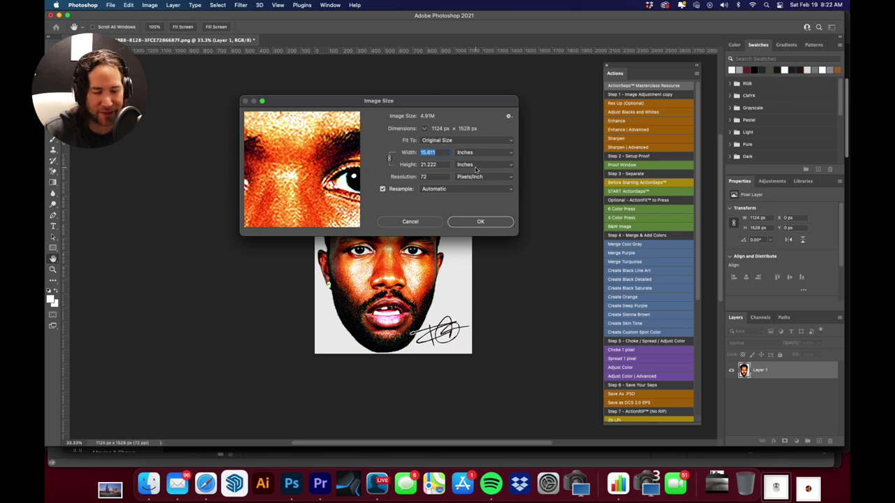
pyautogui.doubleClick(423, 165)
pyautogui.write('18')
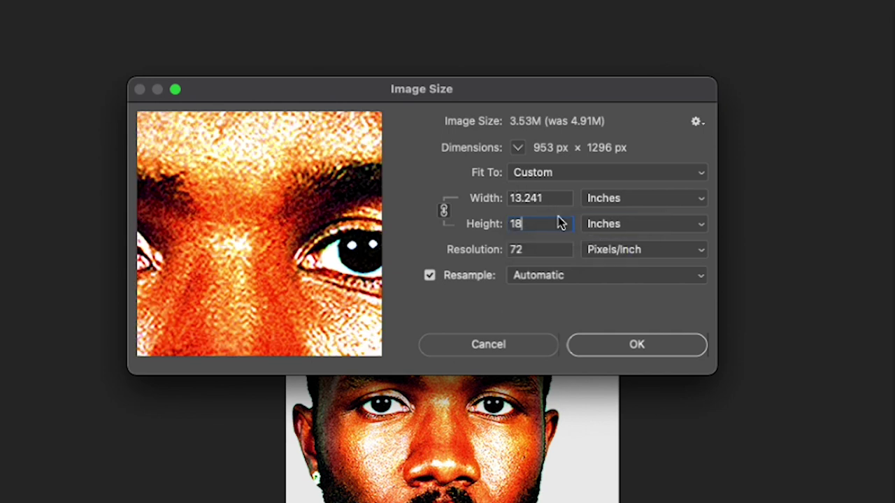
pyautogui.doubleClick(510, 250)
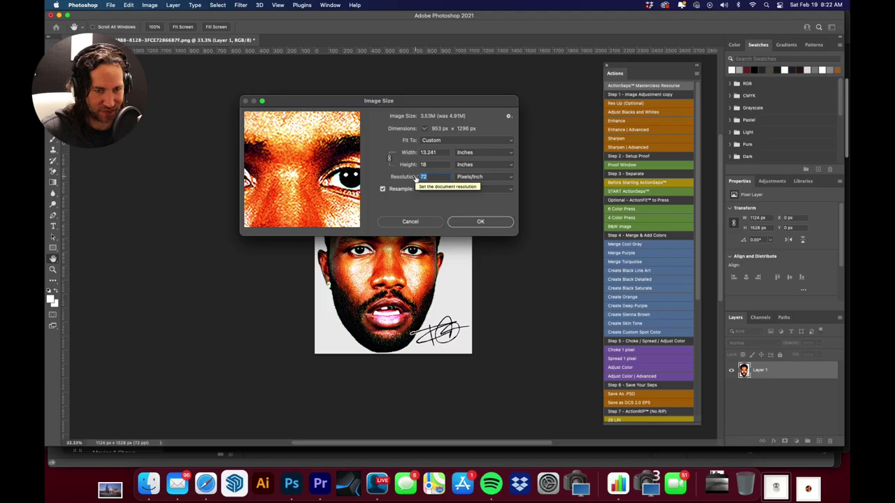
pyautogui.click(480, 221)
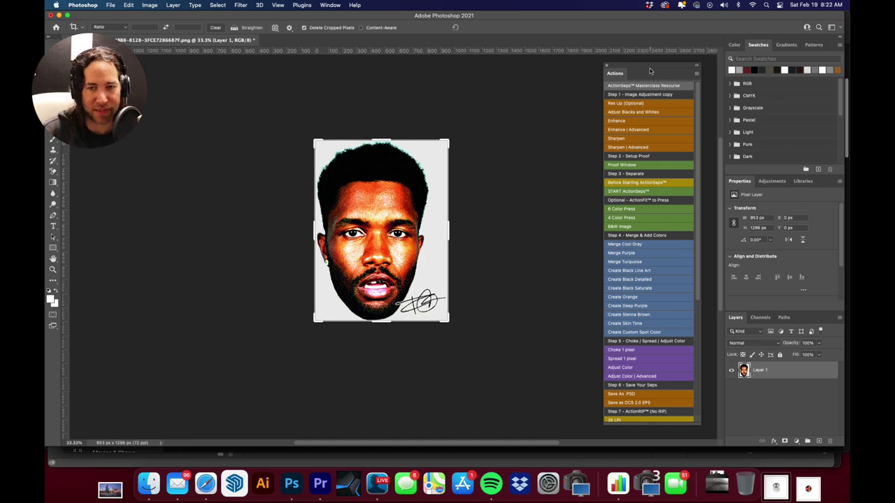
# Run Res Up for 3971 × 5400 px at 300 ppi, rename the layer 'Layer 0', and show Channels
pyautogui.click(653, 104)
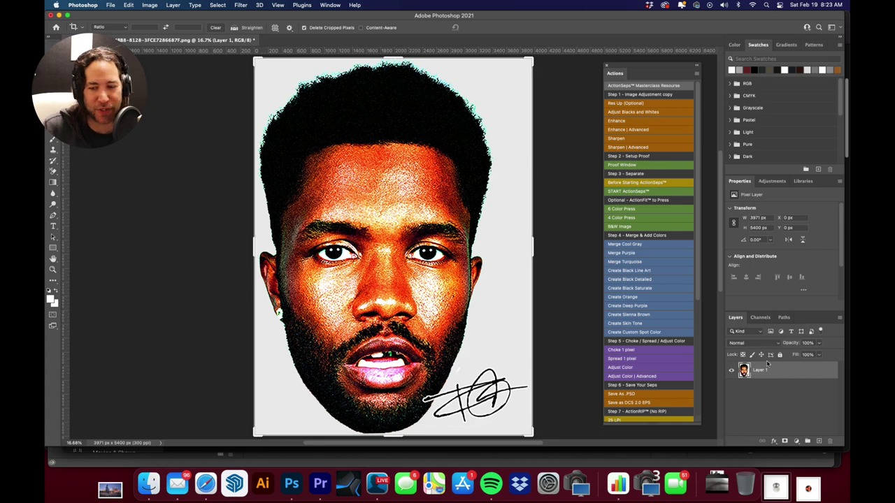
pyautogui.doubleClick(761, 370)
pyautogui.click(765, 370)
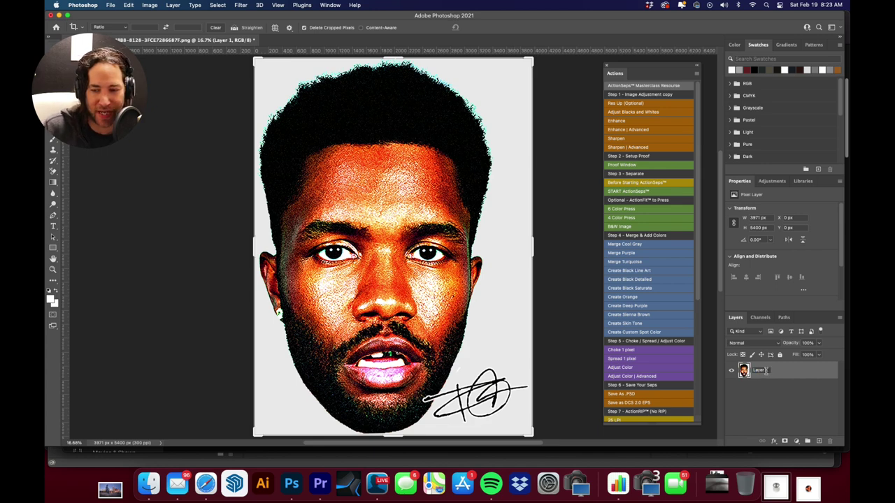
pyautogui.press('BackSpace')
pyautogui.write('0')
pyautogui.press('Return')
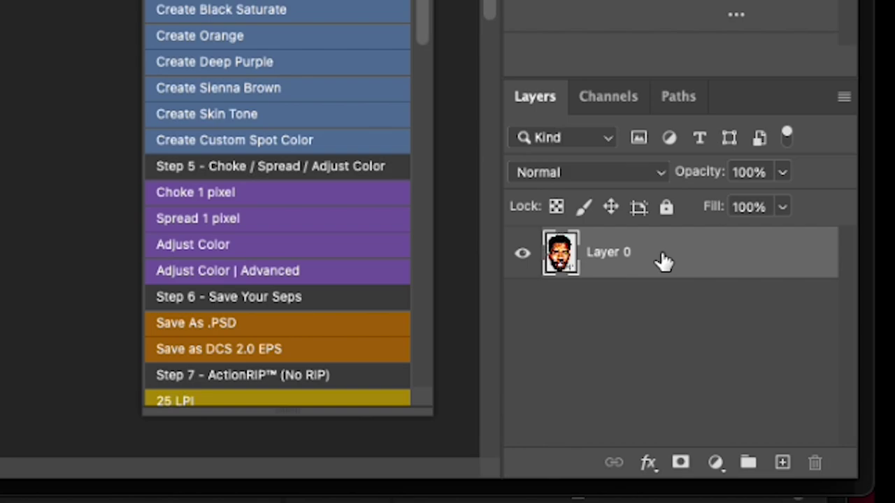
pyautogui.click(608, 97)
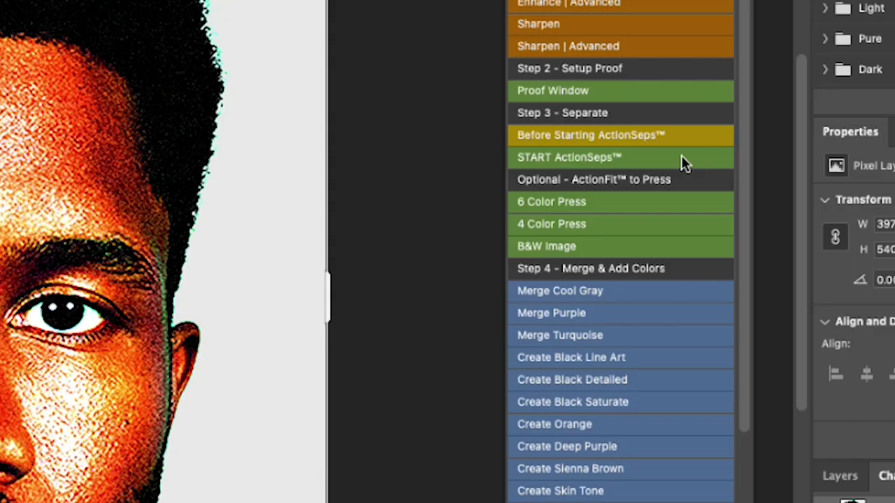
# Run START ActionSeps™ to generate the spot-colour channels, dismiss the finish message, and select White Base
pyautogui.click(683, 158)
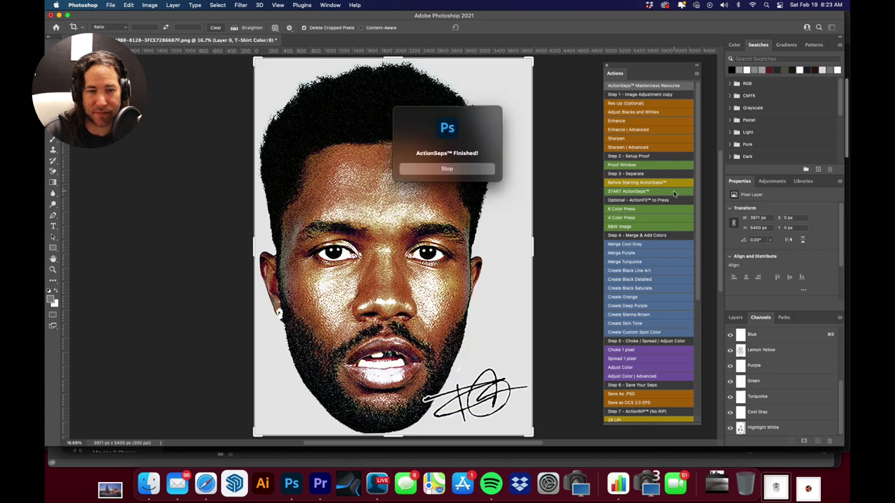
pyautogui.click(447, 169)
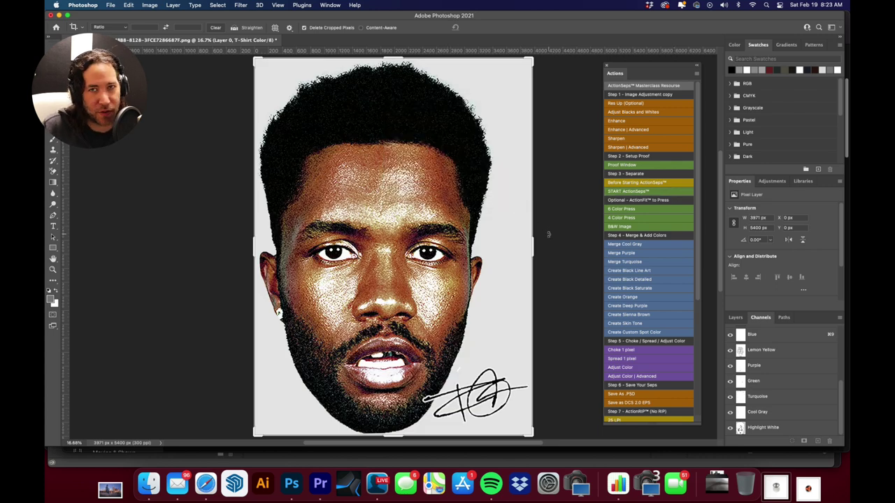
pyautogui.scroll(2, 806, 381)
pyautogui.scroll(1, 806, 381)
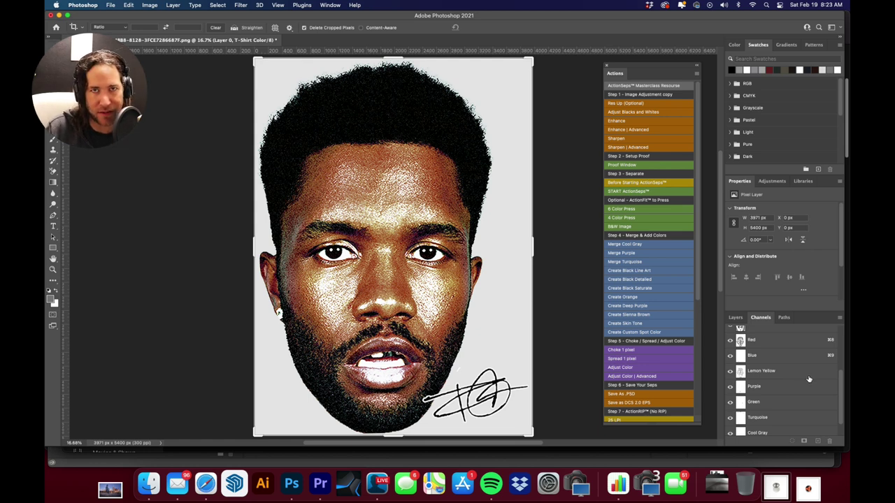
pyautogui.scroll(2, 809, 380)
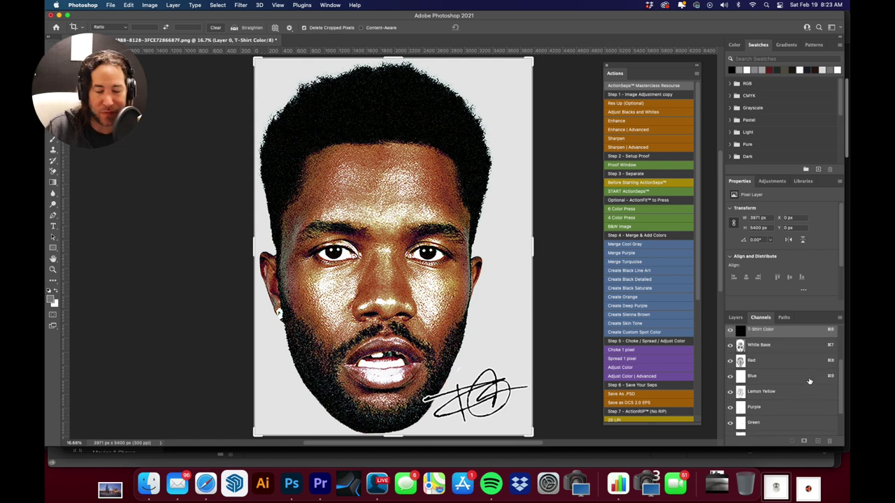
pyautogui.scroll(1, 808, 384)
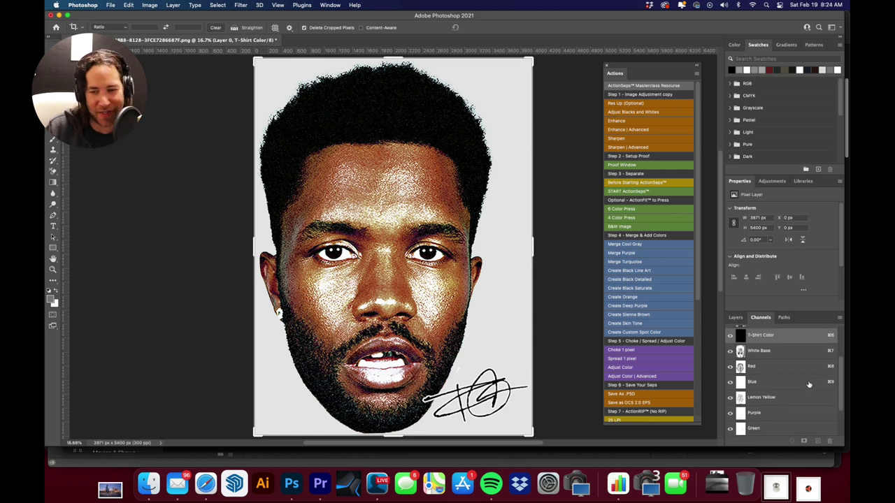
pyautogui.click(800, 352)
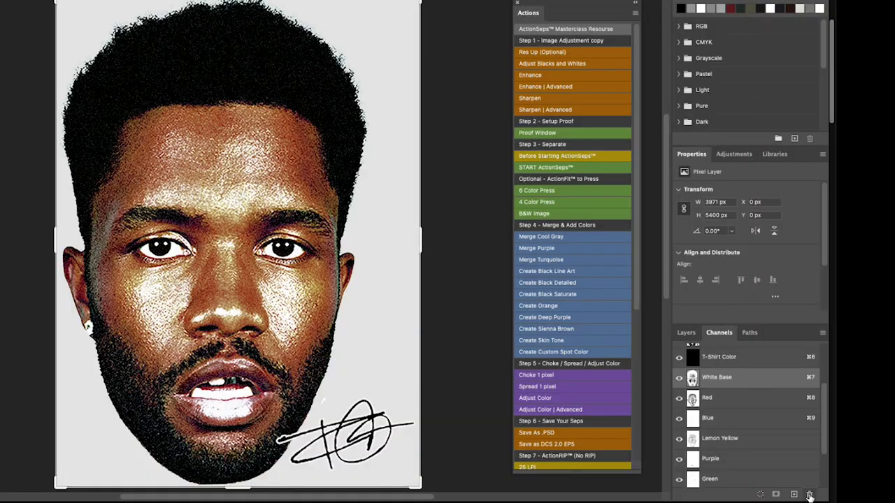
# Delete the White Base channel and set the T-Shirt Color spot channel's ink to white #ffffff
pyautogui.click(829, 443)
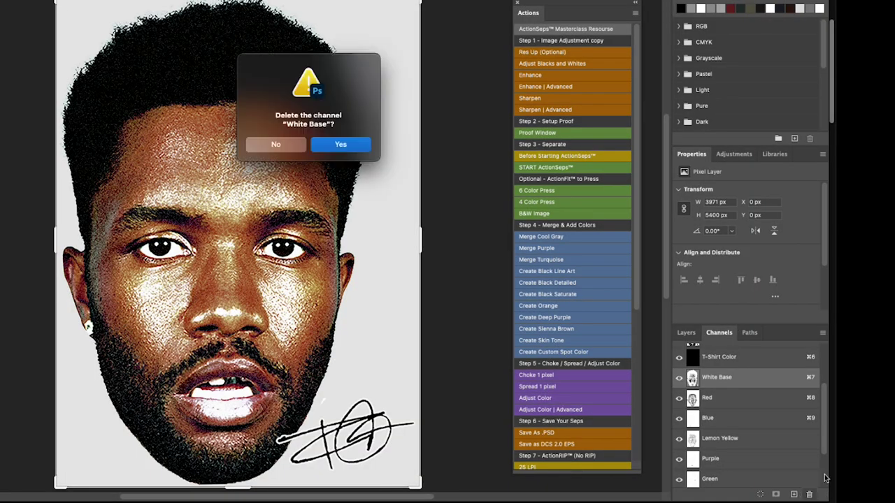
pyautogui.click(338, 149)
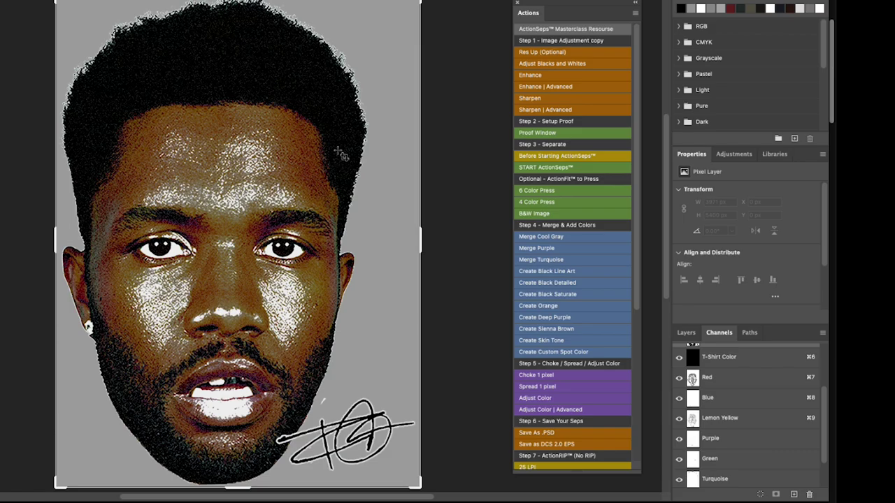
pyautogui.scroll(2, 758, 398)
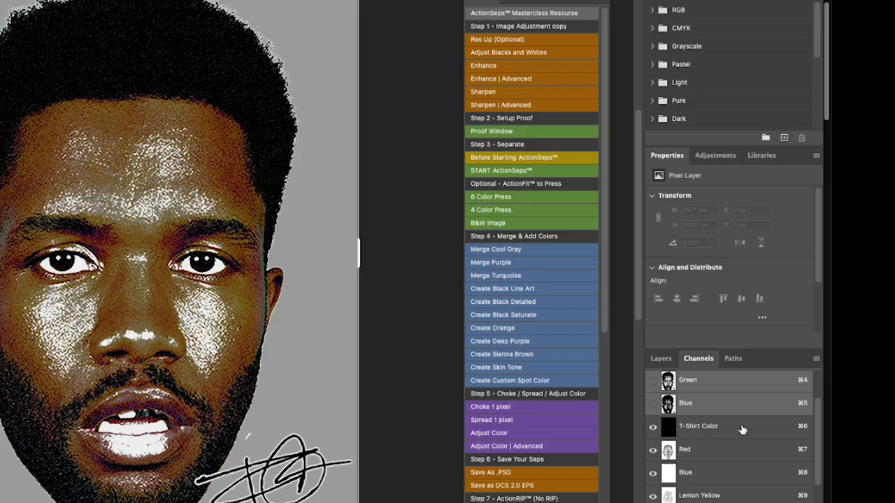
pyautogui.doubleClick(791, 365)
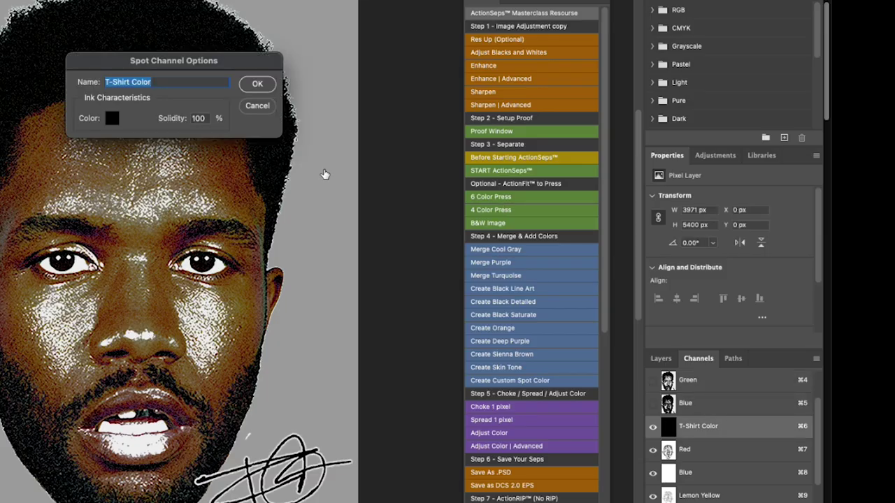
pyautogui.click(112, 118)
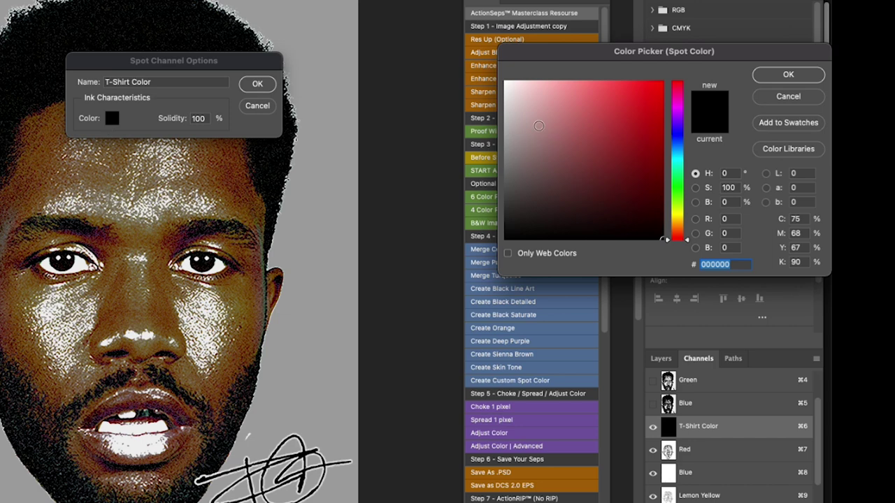
pyautogui.moveTo(538, 125); pyautogui.dragTo(490, 60)
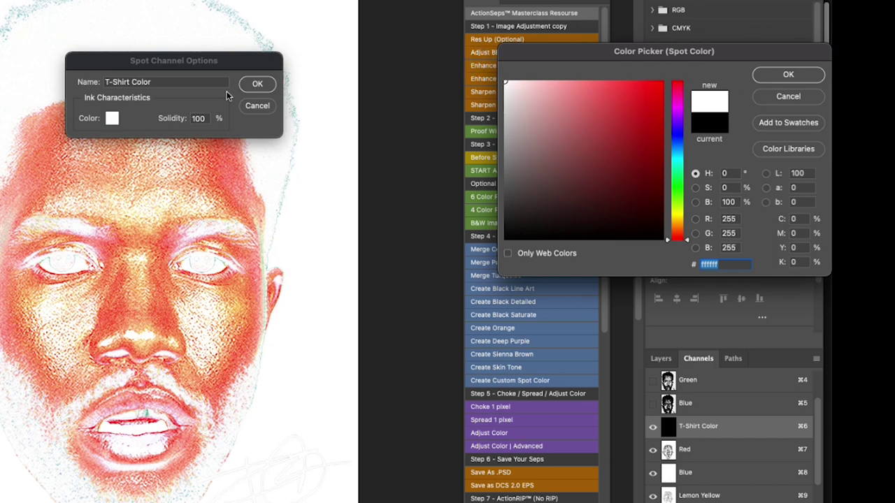
pyautogui.press('Return')
pyautogui.click(256, 85)
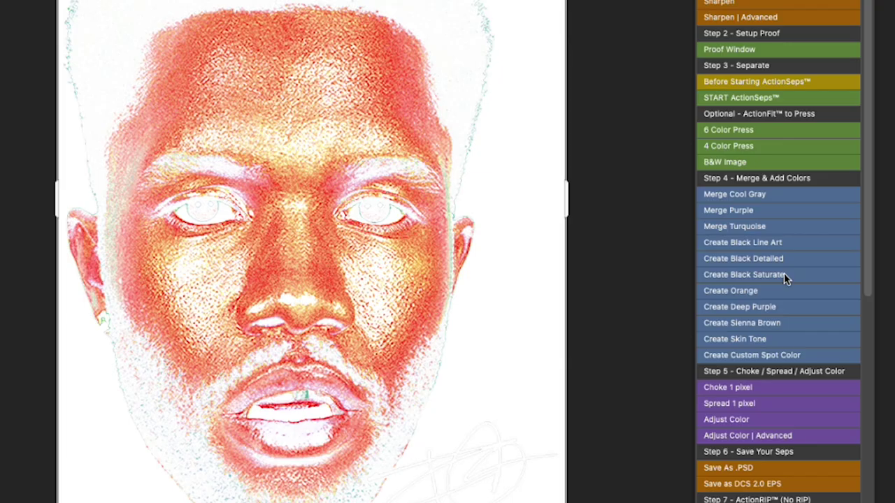
# Create a Black Saturate channel and move it directly above the Red channel
pyautogui.click(792, 274)
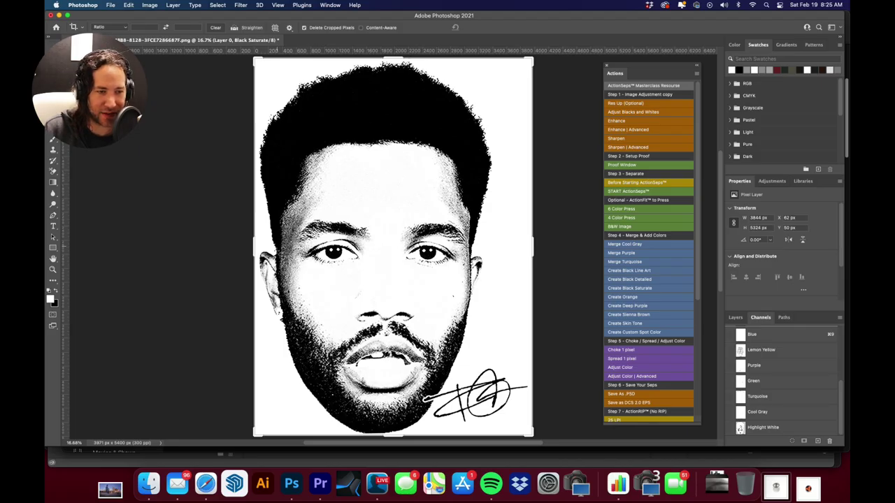
pyautogui.scroll(2, 804, 370)
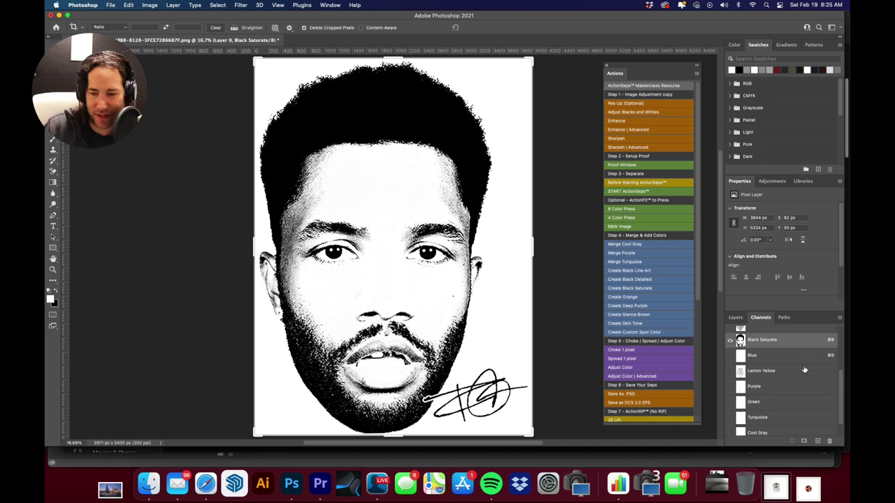
pyautogui.scroll(1, 804, 369)
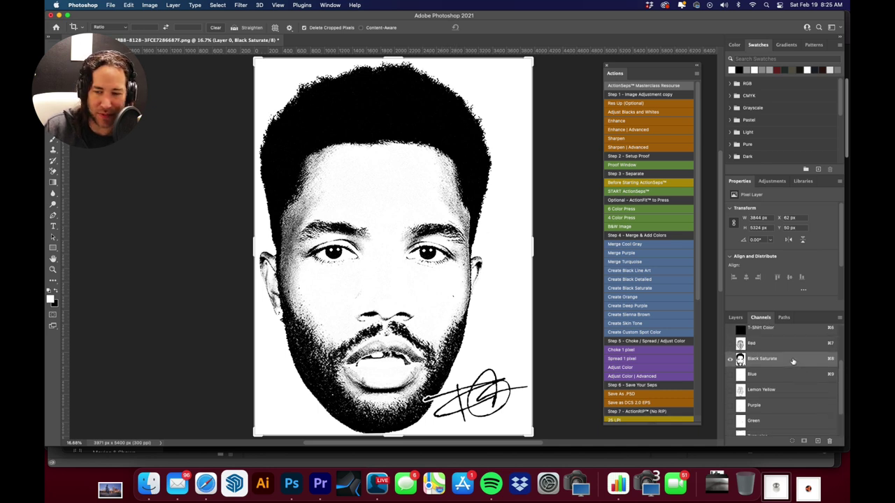
pyautogui.moveTo(792, 360)
pyautogui.mouseDown()
pyautogui.moveTo(790, 343)
pyautogui.moveTo(786, 350)
pyautogui.mouseUp()
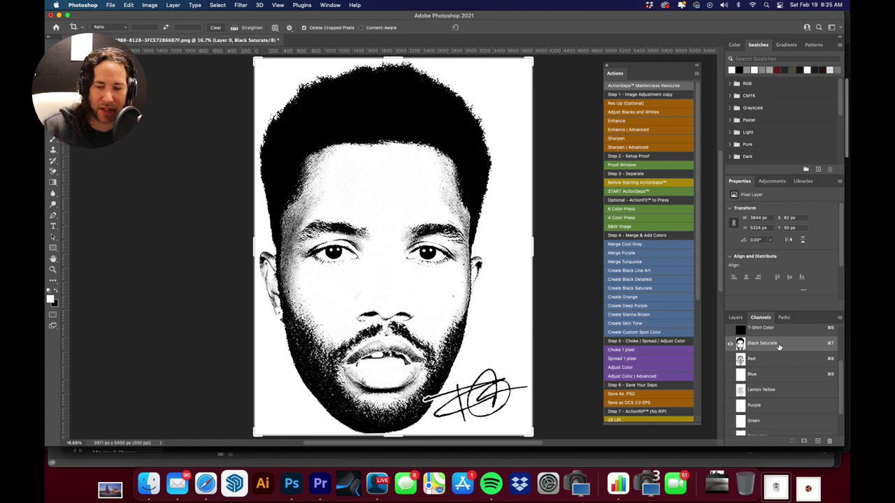
# View each plate alone: Red, Blue, Lemon Yellow, Purple, Green, Turquoise, Cool Gray, then Highlight White
pyautogui.click(780, 368)
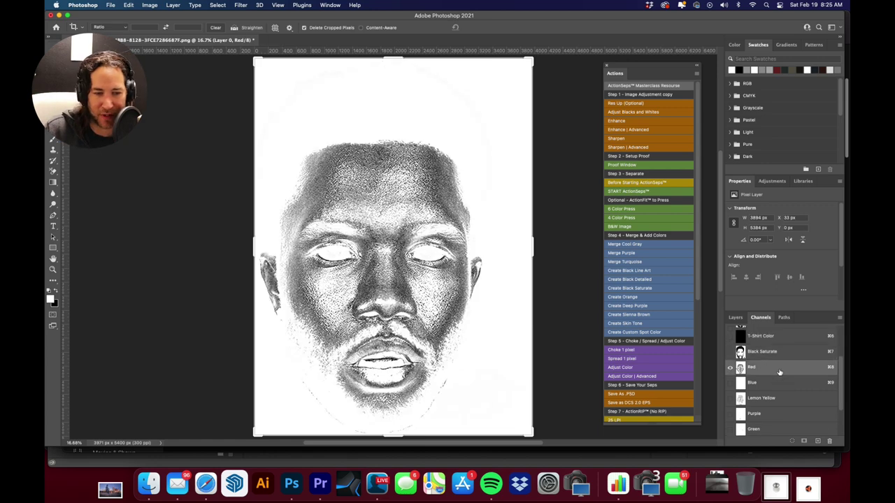
pyautogui.click(774, 383)
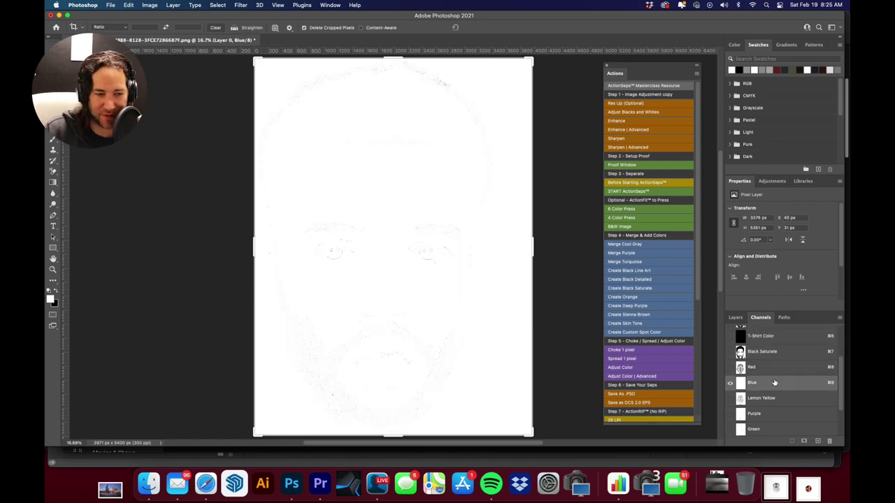
pyautogui.click(786, 398)
pyautogui.scroll(-2, 790, 392)
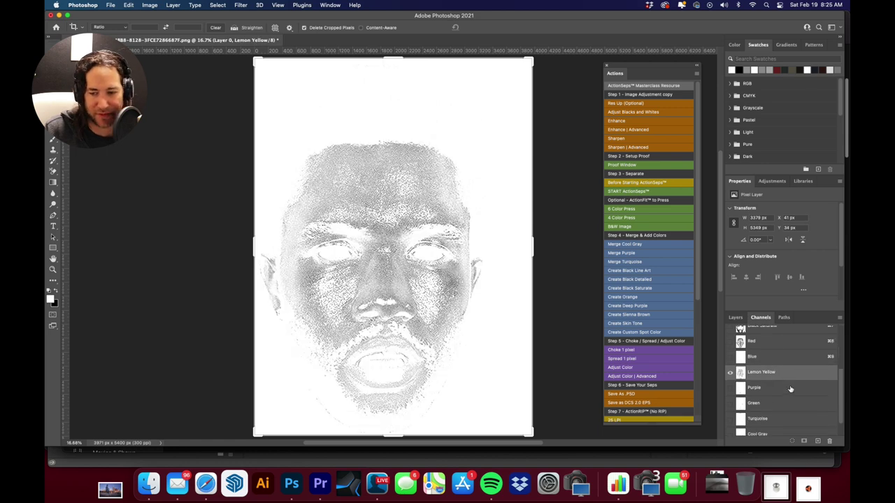
pyautogui.click(790, 387)
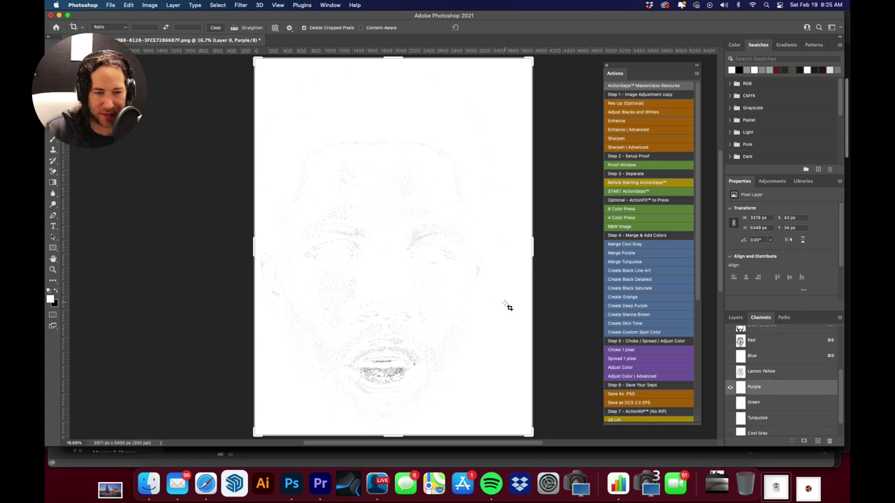
pyautogui.click(793, 402)
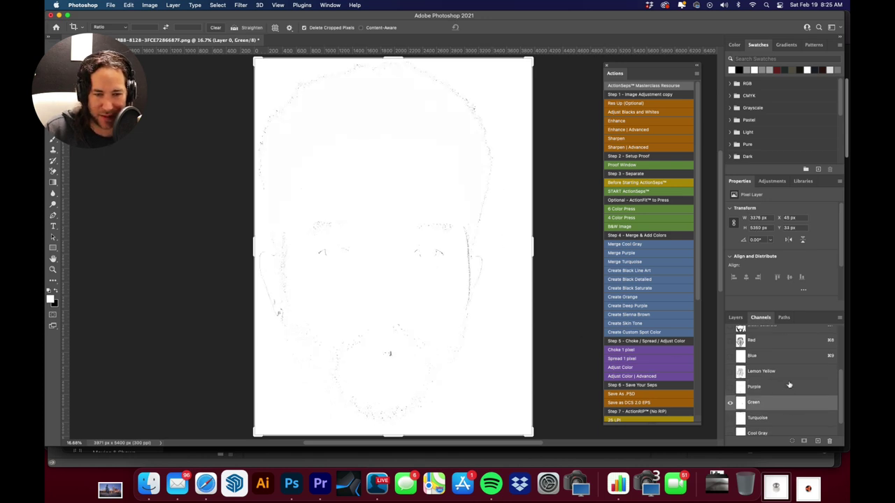
pyautogui.scroll(-1, 790, 400)
pyautogui.click(776, 397)
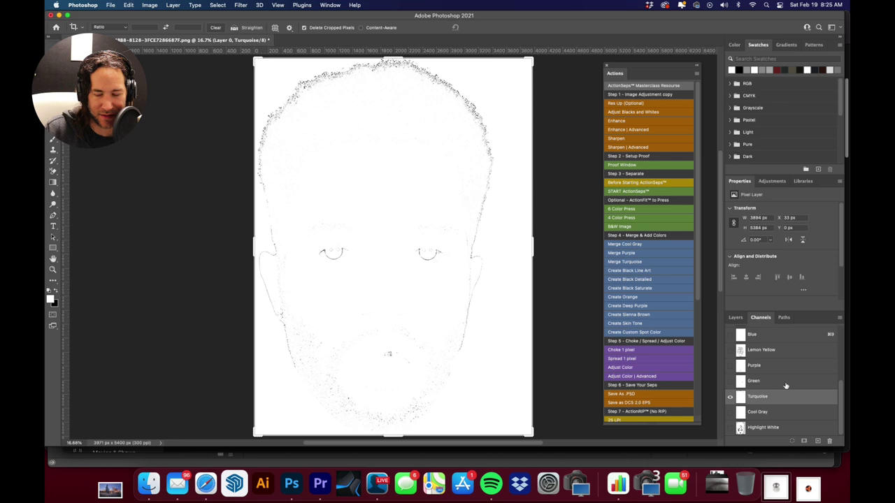
pyautogui.click(786, 411)
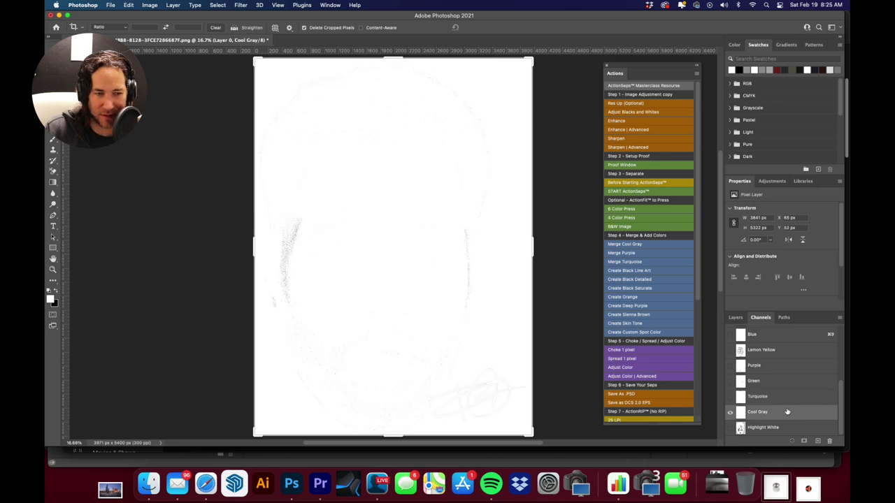
pyautogui.click(790, 428)
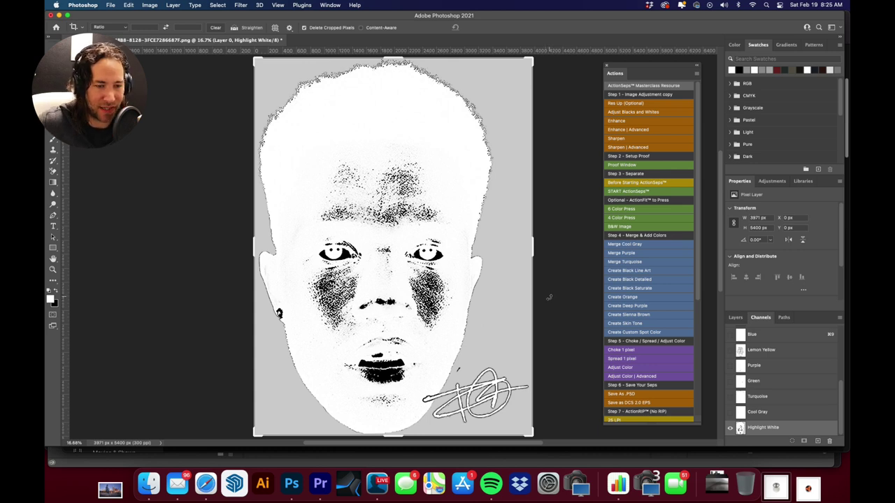
pyautogui.scroll(2, 779, 350)
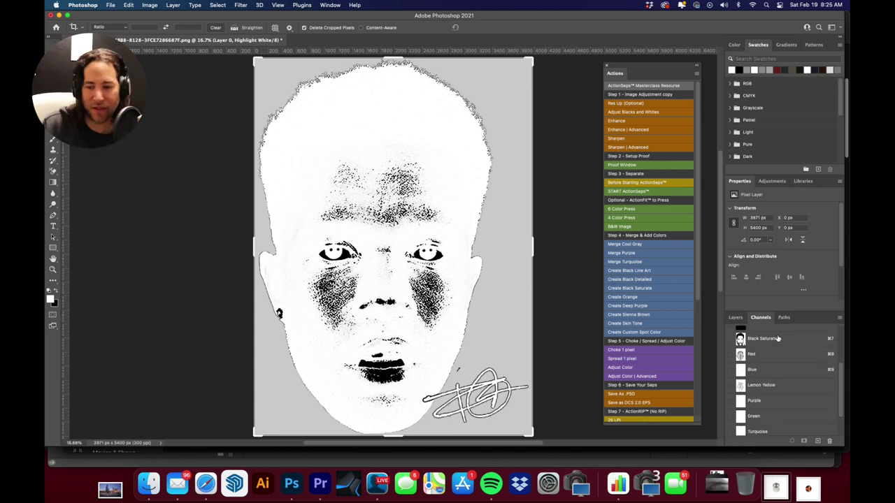
# Turn on Red, Lemon Yellow, Purple, Green and Turquoise for a colour composite preview
pyautogui.click(788, 341)
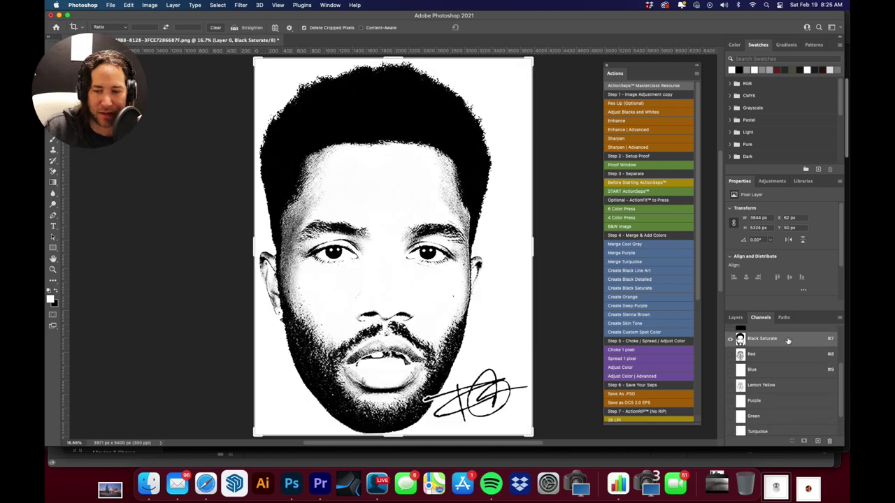
pyautogui.click(731, 356)
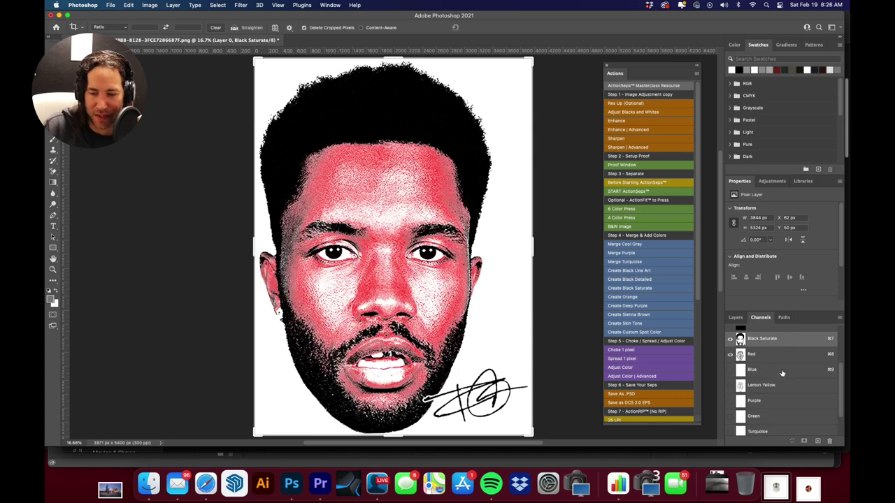
pyautogui.click(731, 385)
pyautogui.scroll(-2, 728, 388)
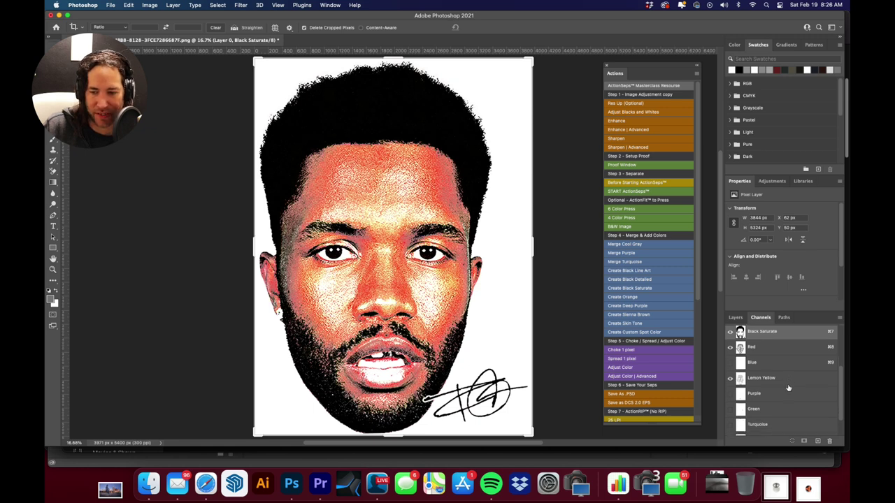
pyautogui.click(731, 392)
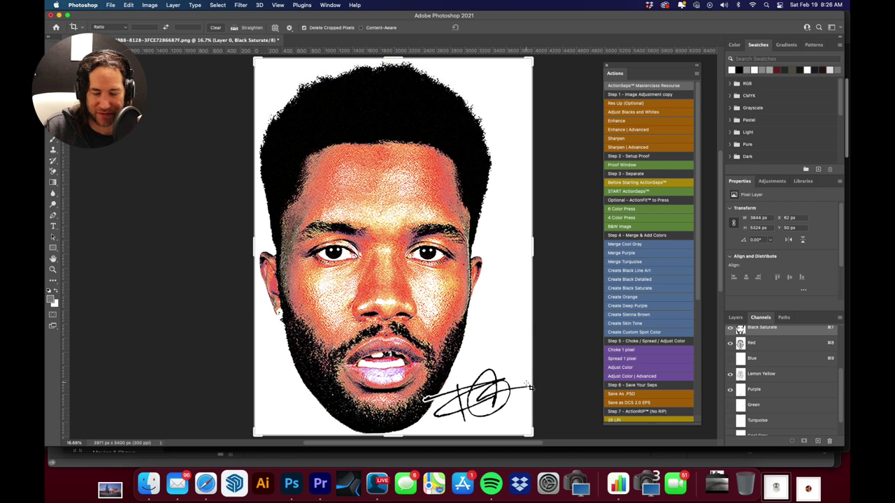
pyautogui.scroll(-4, 775, 392)
pyautogui.click(730, 381)
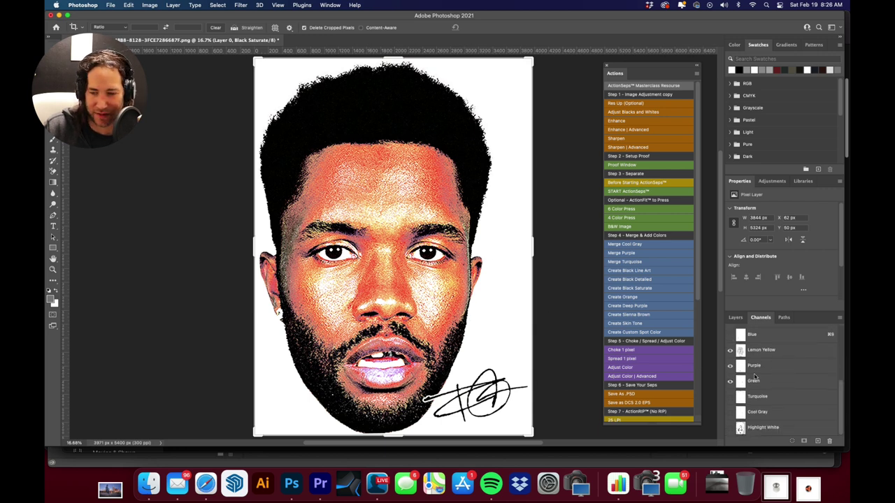
pyautogui.click(729, 397)
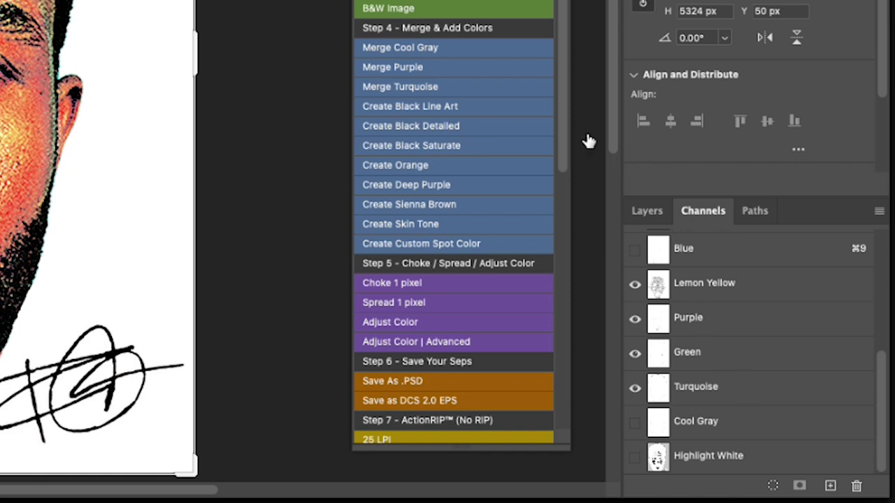
# Run Merge Turquoise and Merge Cool Gray actions, then make Green the target channel
pyautogui.click(449, 91)
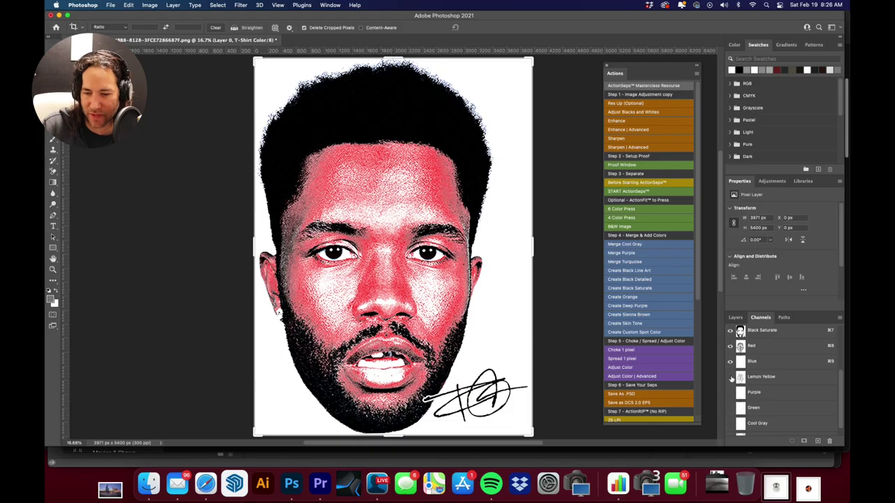
pyautogui.moveTo(731, 378); pyautogui.dragTo(731, 407)
pyautogui.scroll(-1, 794, 402)
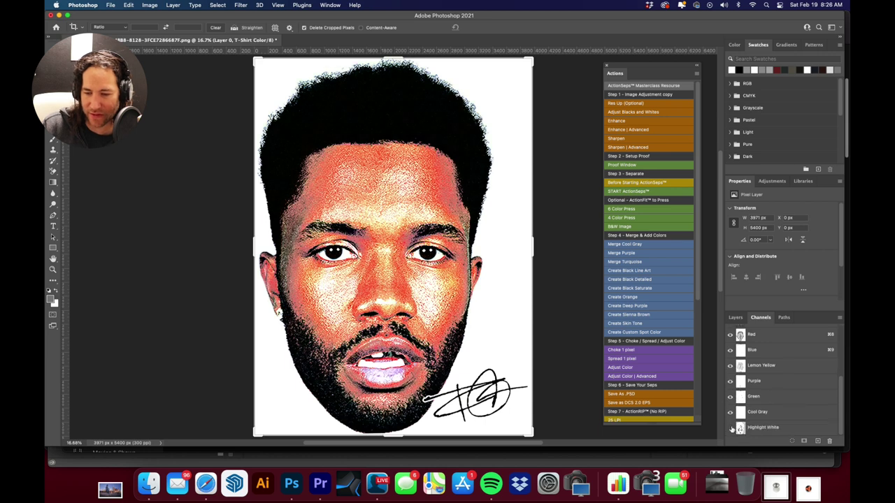
pyautogui.click(732, 428)
pyautogui.click(775, 412)
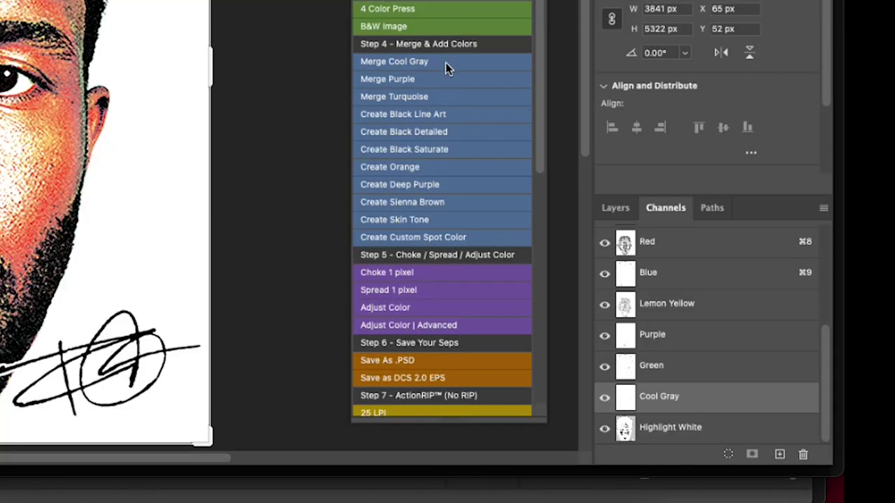
pyautogui.click(445, 62)
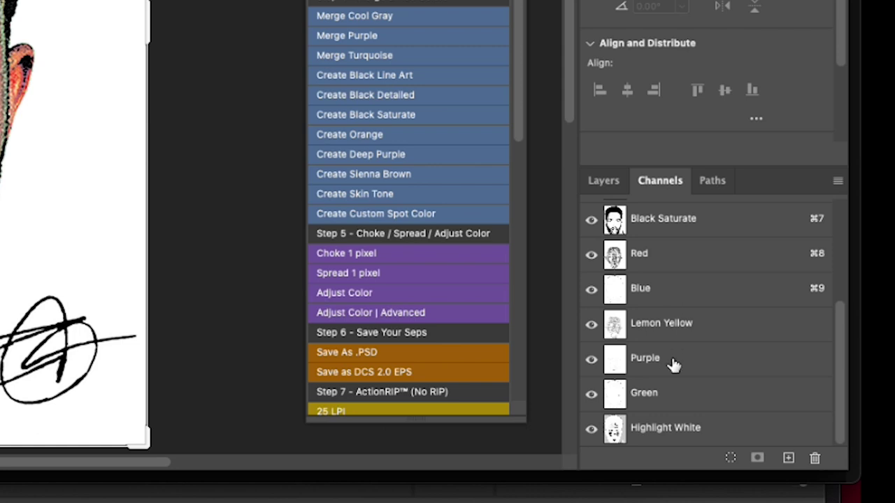
pyautogui.click(698, 396)
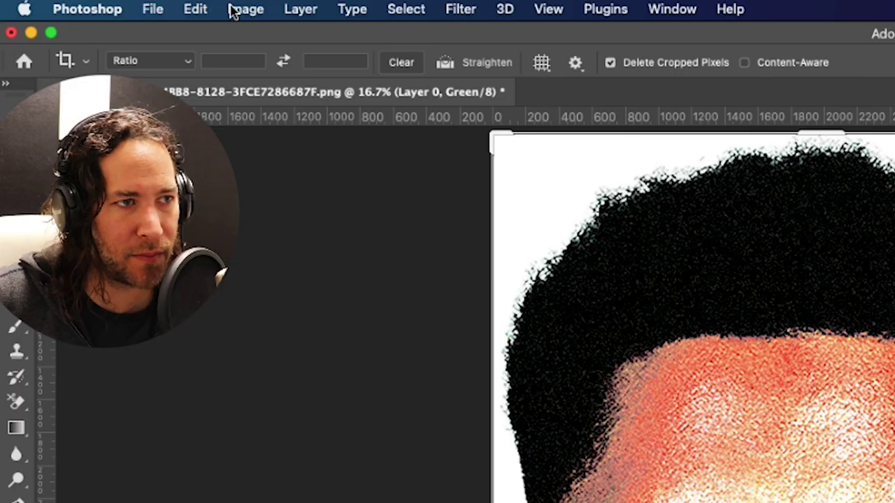
pyautogui.click(233, 10)
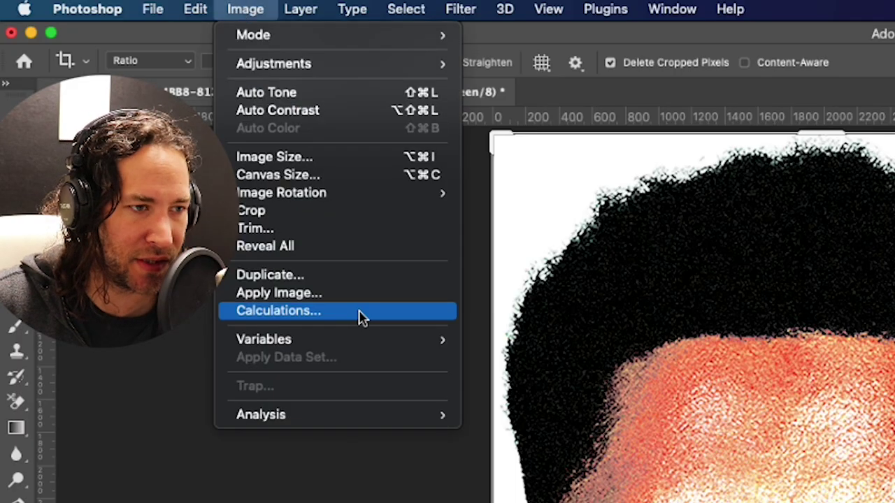
# Apply Image onto Green using the Blue channel with Multiply blending at 100% opacity
pyautogui.click(369, 295)
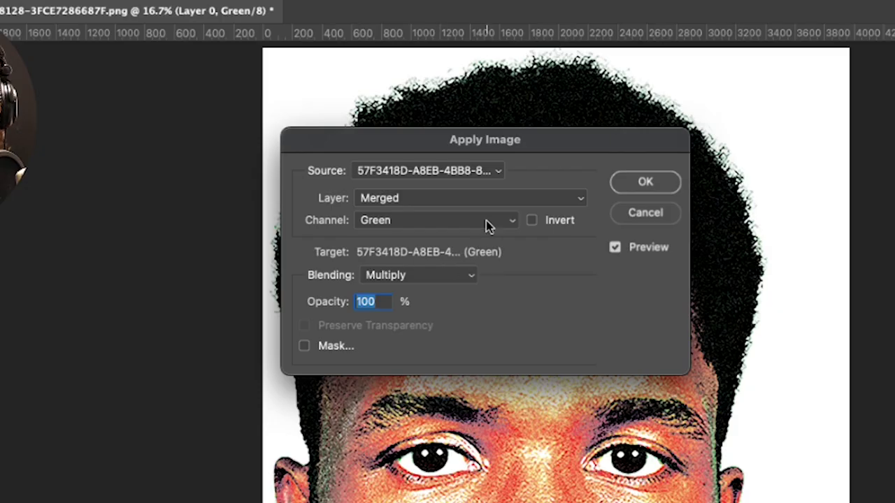
pyautogui.click(360, 140)
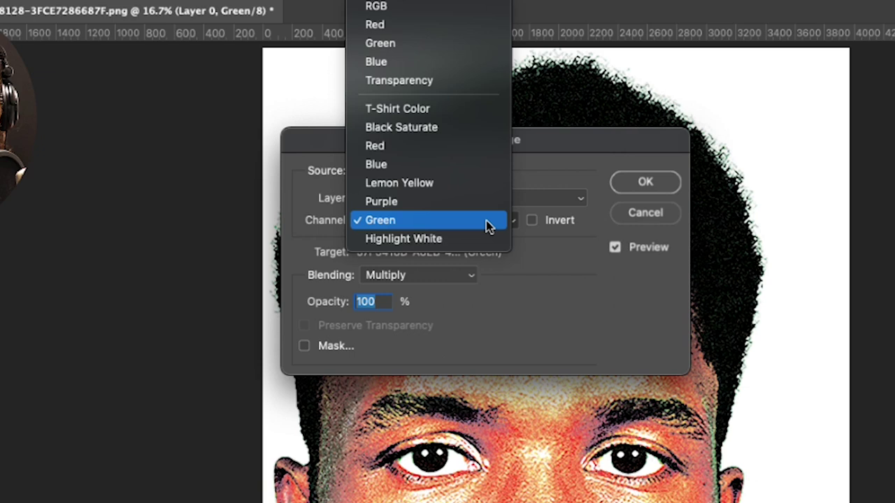
pyautogui.click(480, 165)
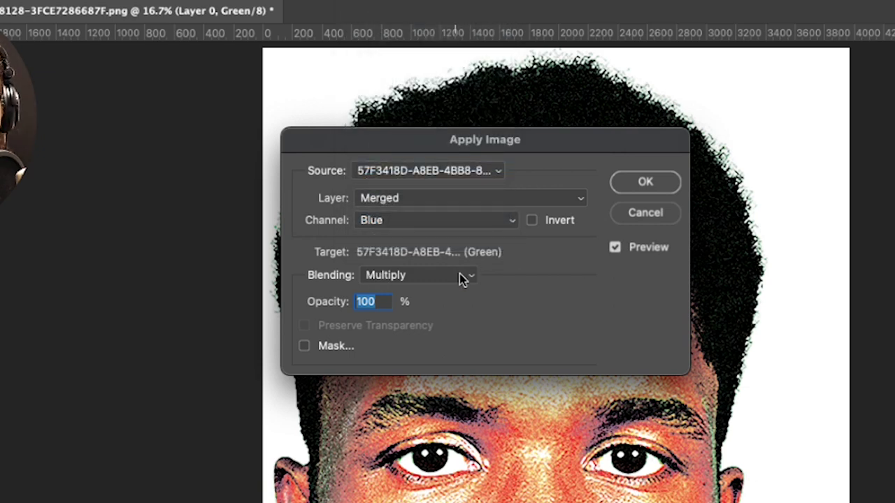
pyautogui.click(650, 183)
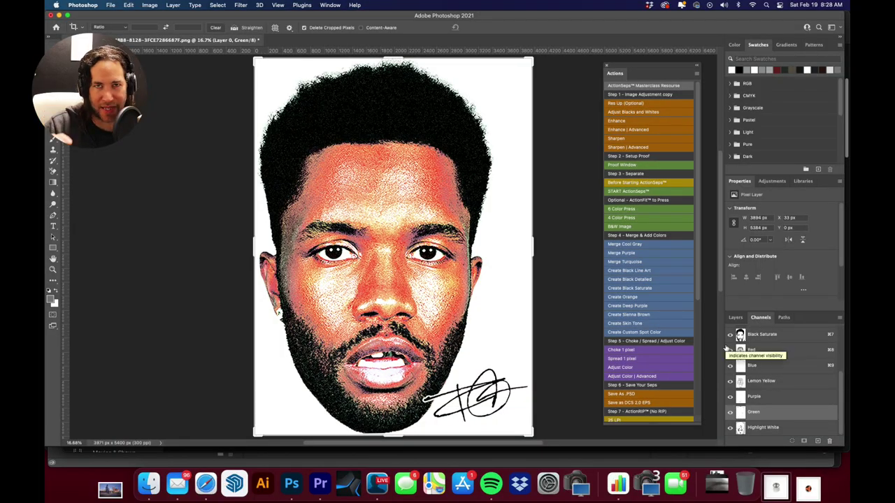
# Toggle Red, Lemon Yellow, Purple and Green visibility, finishing with only the Green plate shown
pyautogui.click(780, 366)
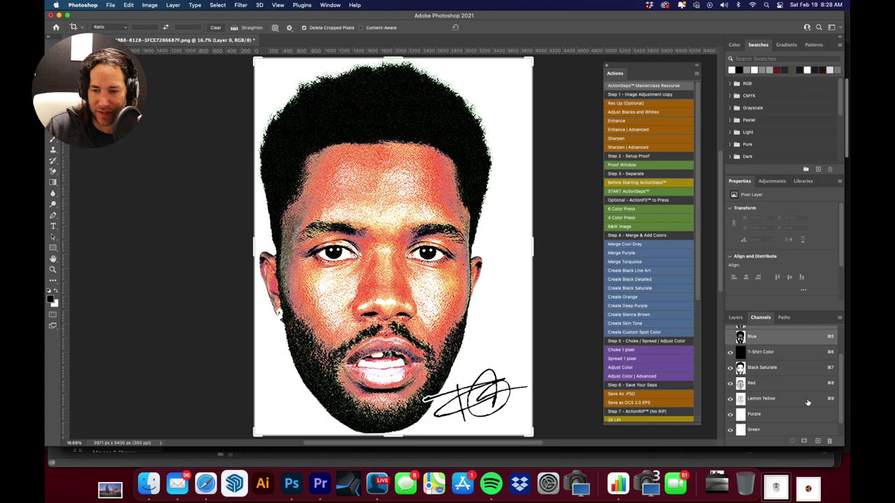
pyautogui.moveTo(730, 365); pyautogui.dragTo(730, 427)
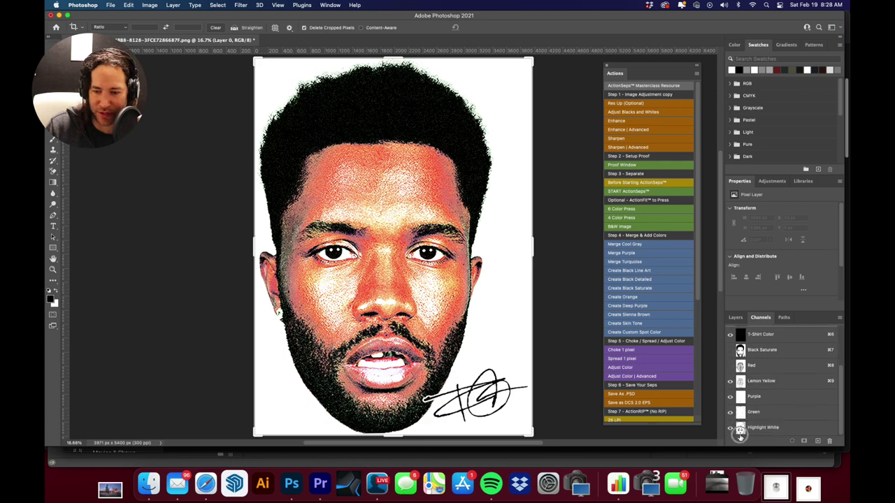
pyautogui.click(730, 365)
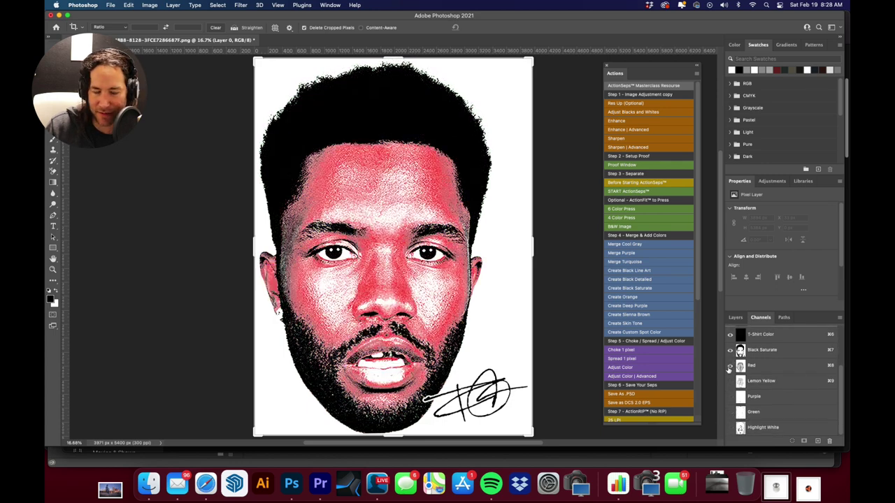
pyautogui.click(730, 380)
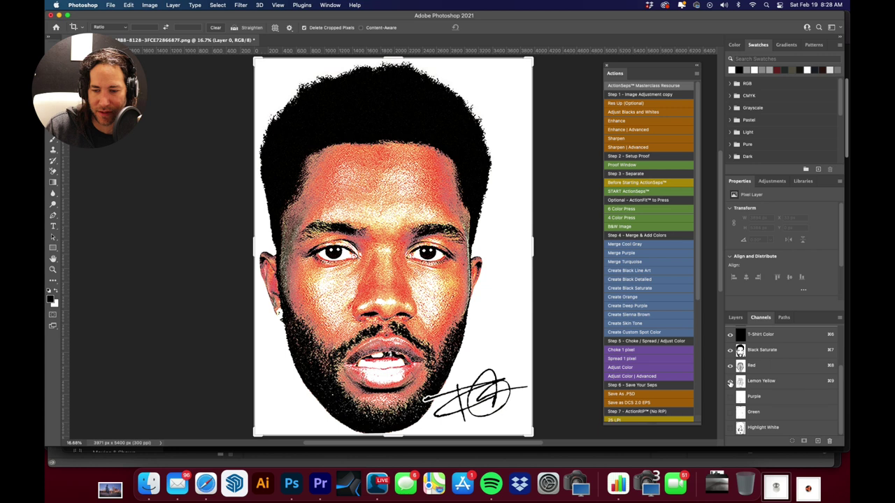
pyautogui.click(730, 397)
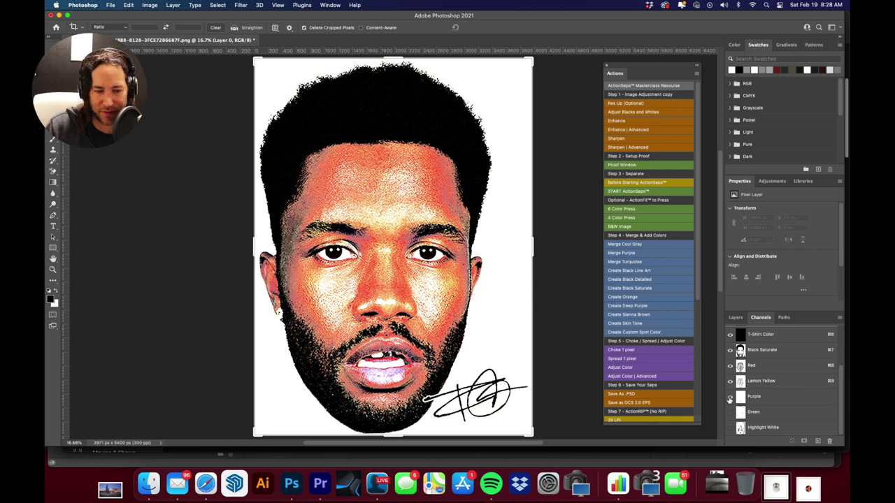
pyautogui.click(730, 413)
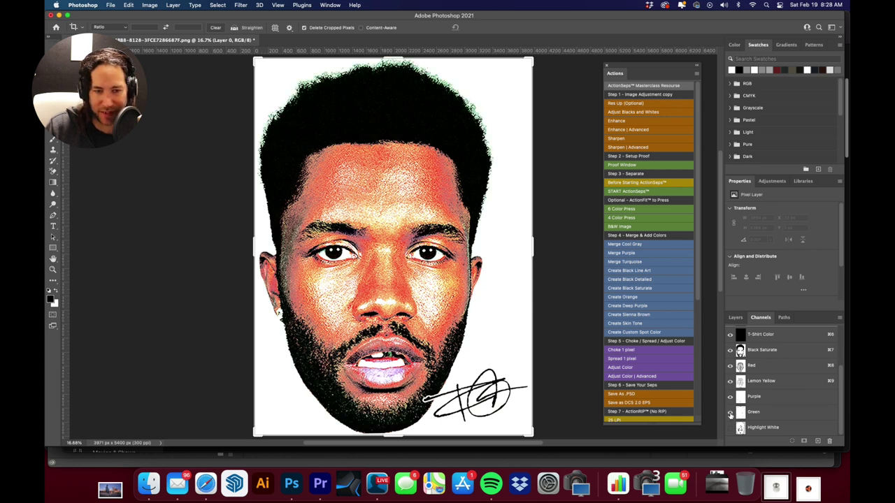
pyautogui.moveTo(732, 430)
pyautogui.mouseDown()
pyautogui.moveTo(729, 339)
pyautogui.moveTo(729, 402)
pyautogui.mouseUp()
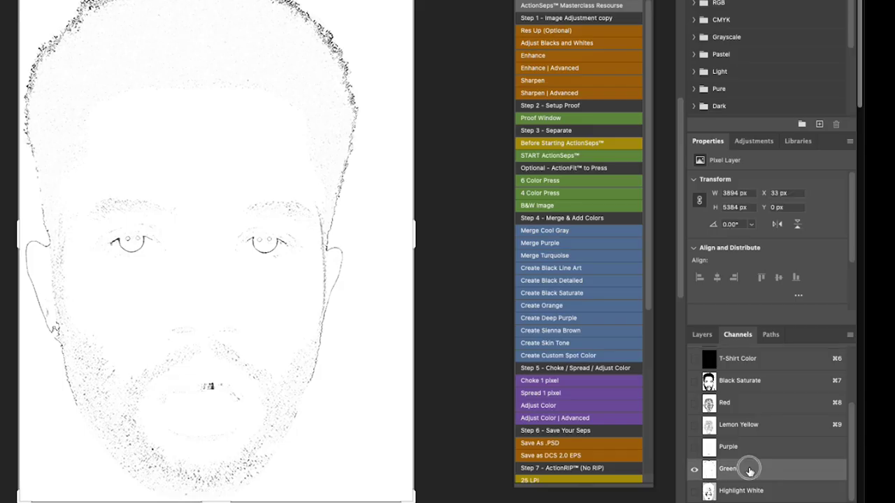
# Change the Green spot channel's ink to cyan #00b5ca, then show only the Highlight White channel
pyautogui.doubleClick(771, 415)
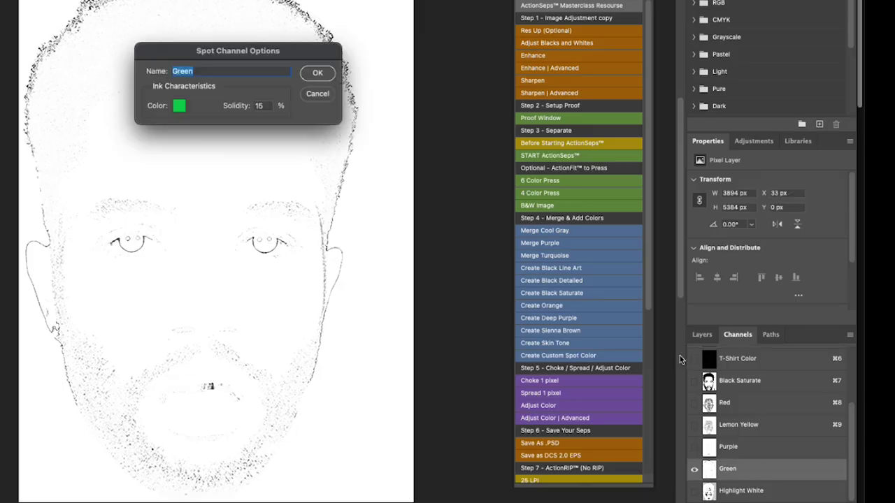
pyautogui.click(179, 107)
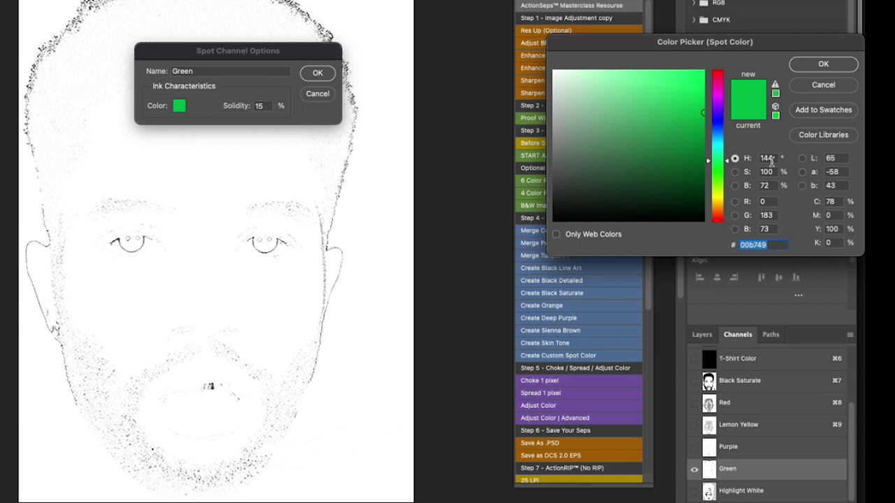
pyautogui.moveTo(728, 163); pyautogui.dragTo(734, 142)
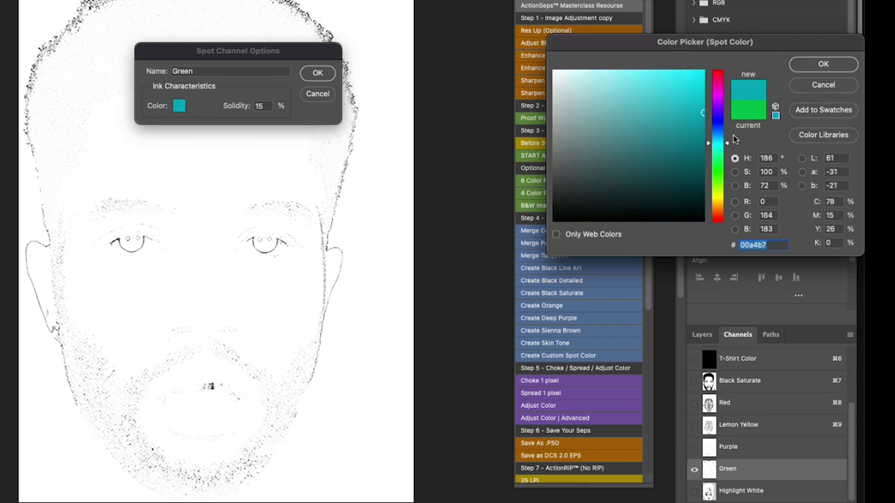
pyautogui.moveTo(703, 110)
pyautogui.mouseDown()
pyautogui.moveTo(703, 86)
pyautogui.moveTo(707, 98)
pyautogui.mouseUp()
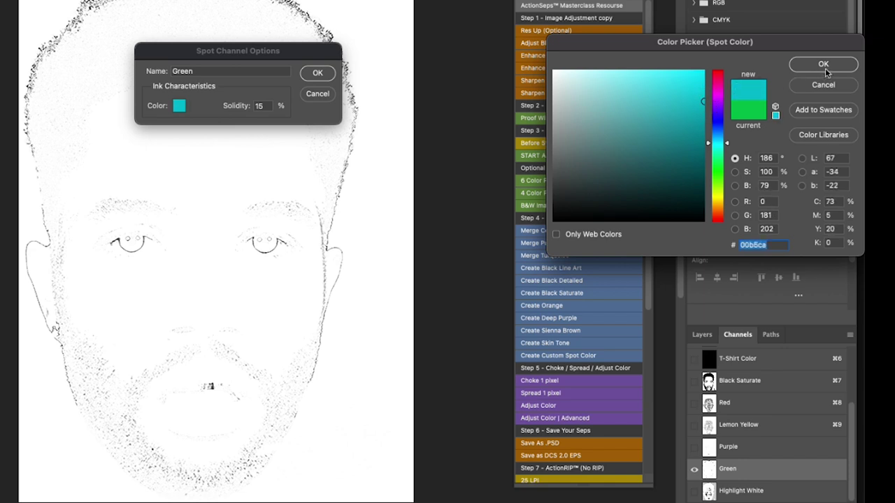
pyautogui.click(823, 70)
pyautogui.click(319, 74)
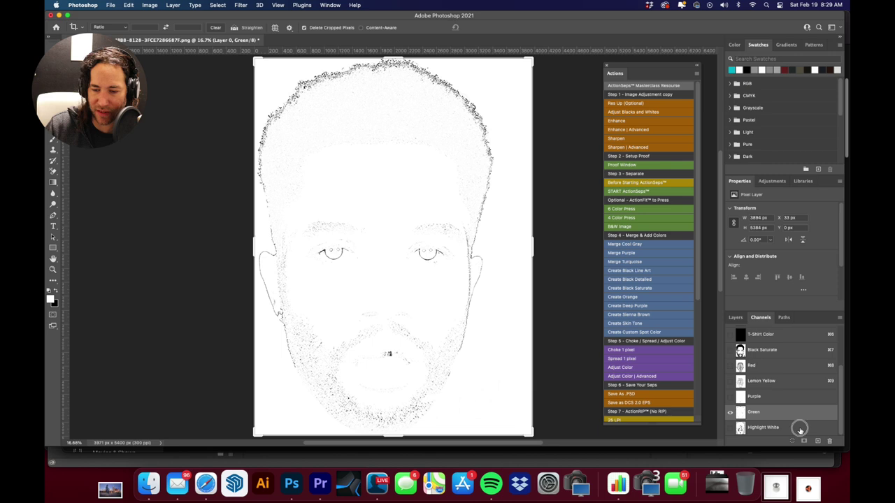
pyautogui.click(800, 428)
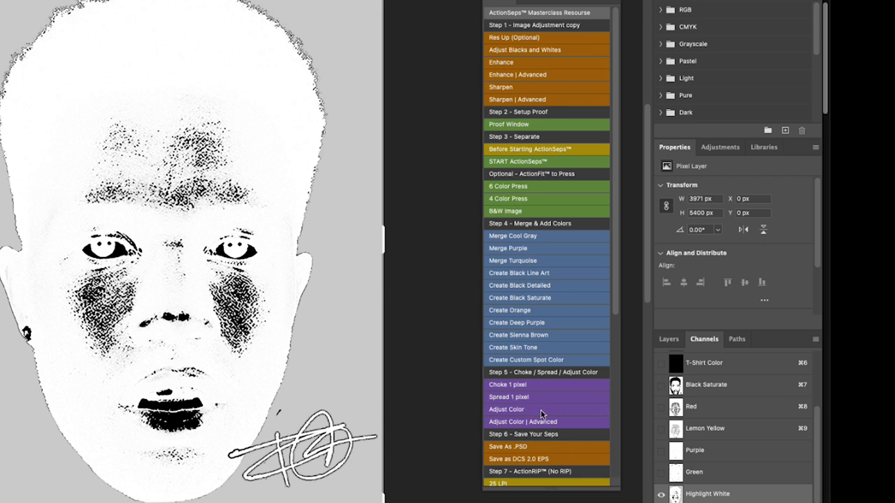
# Set the Highlight White channel's Levels white input to 189 with the white eyedropper, then show all channels
pyautogui.click(540, 409)
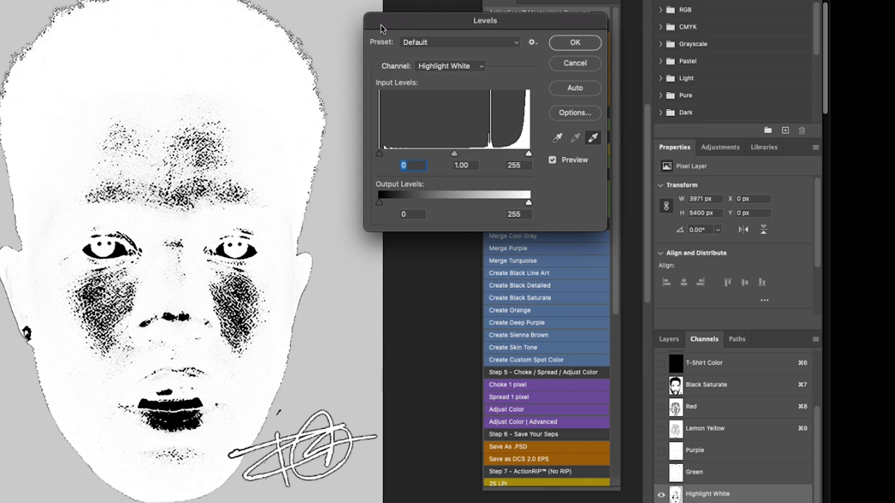
pyautogui.click(336, 7)
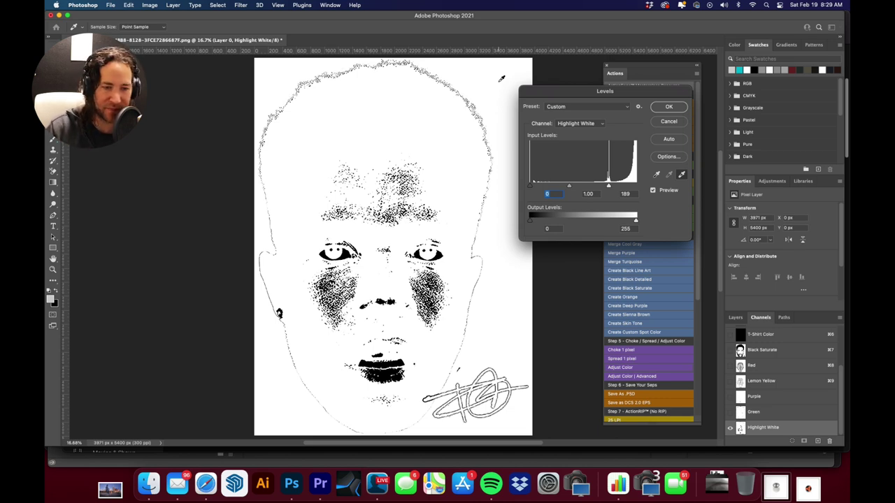
pyautogui.click(668, 106)
pyautogui.scroll(1, 729, 342)
pyautogui.moveTo(730, 338)
pyautogui.mouseDown()
pyautogui.moveTo(738, 411)
pyautogui.moveTo(727, 417)
pyautogui.mouseUp()
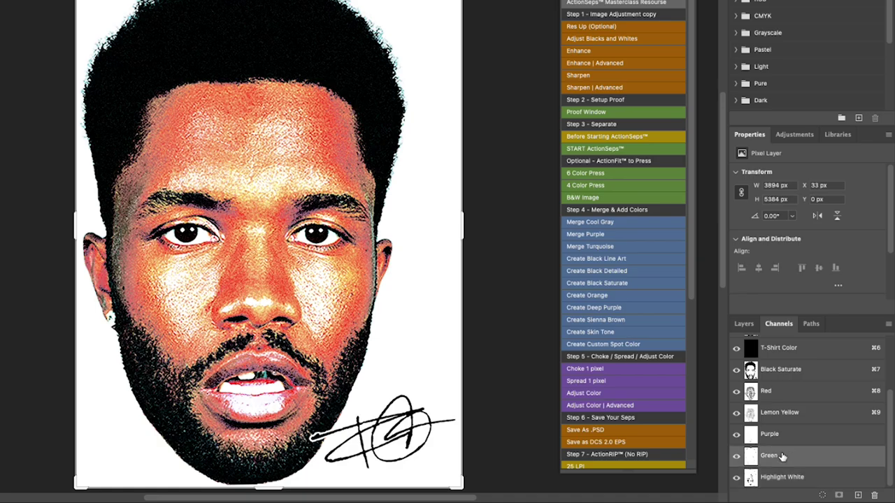
# Rename the teal Green spot channel to 'Peacock' in Spot Channel Options
pyautogui.doubleClick(755, 412)
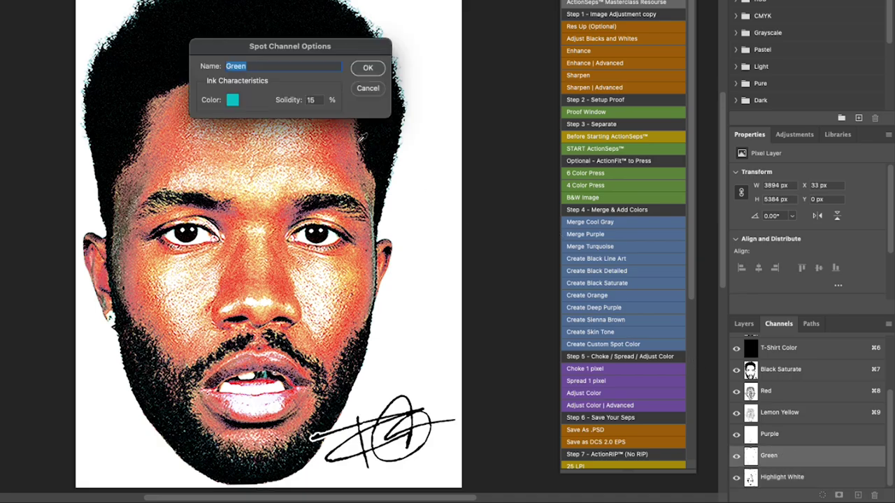
pyautogui.write('Peacock')
pyautogui.click(370, 66)
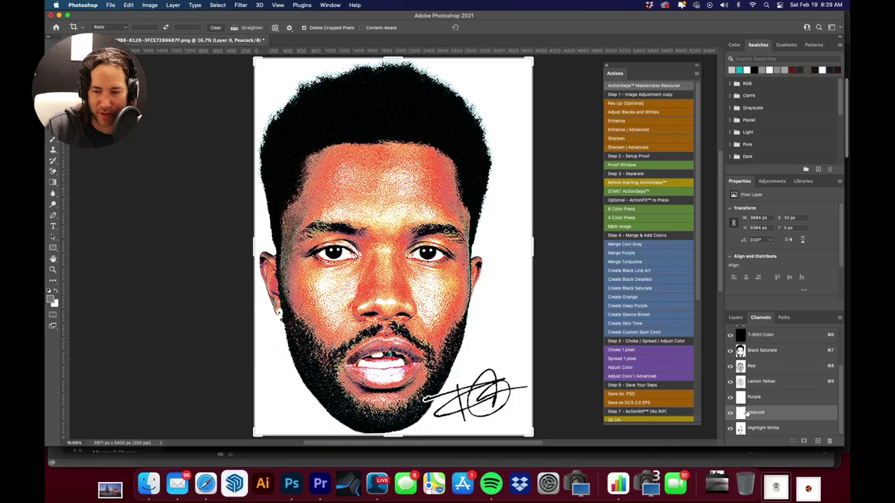
pyautogui.scroll(1, 800, 397)
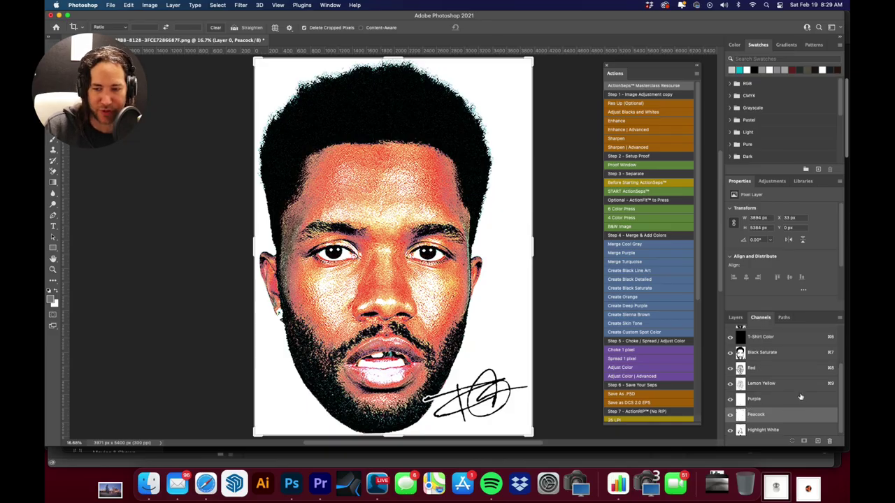
pyautogui.scroll(-1, 801, 397)
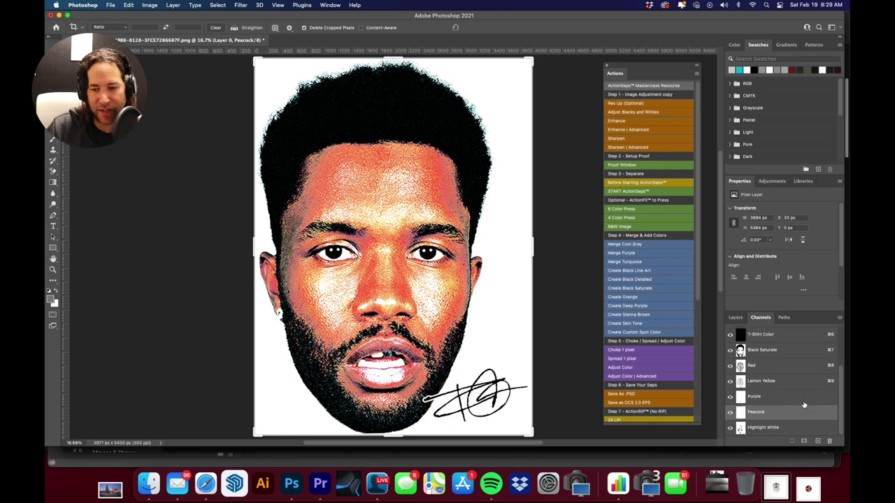
pyautogui.scroll(3, 803, 409)
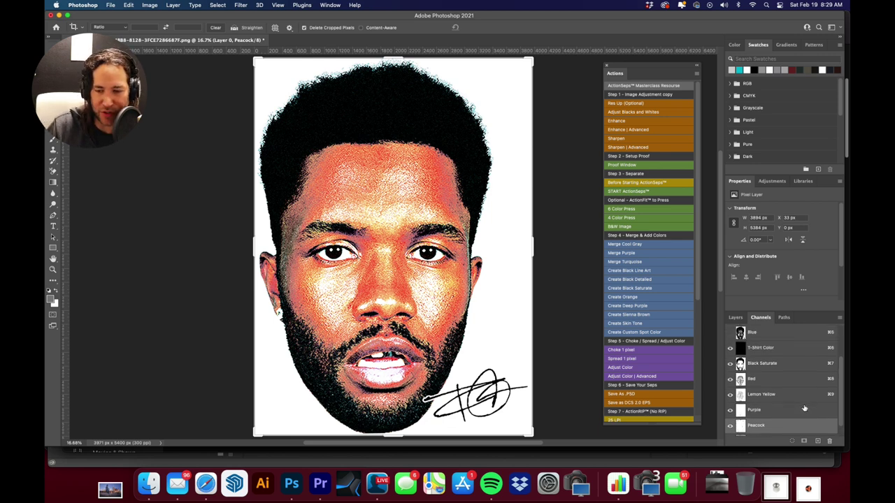
pyautogui.scroll(-2, 656, 310)
pyautogui.scroll(-5, 656, 311)
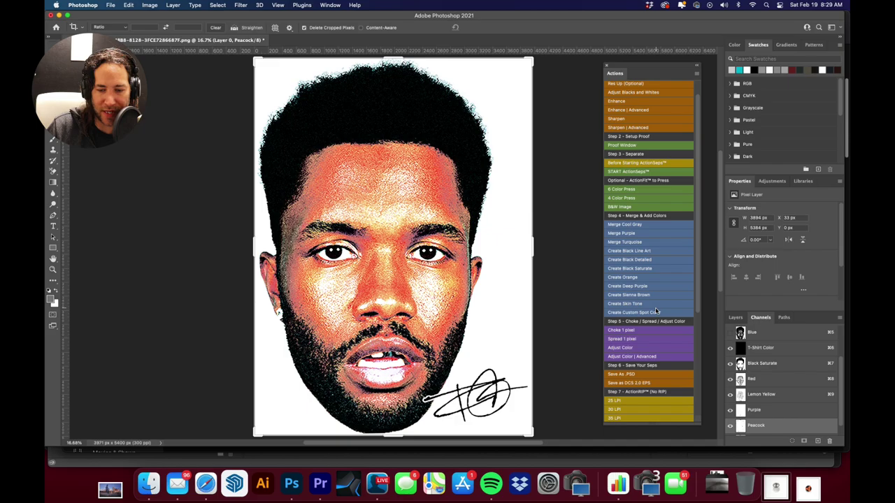
# Save the separated portrait in Photoshop format as 'Face Sep', accepting the compatibility option
pyautogui.click(677, 426)
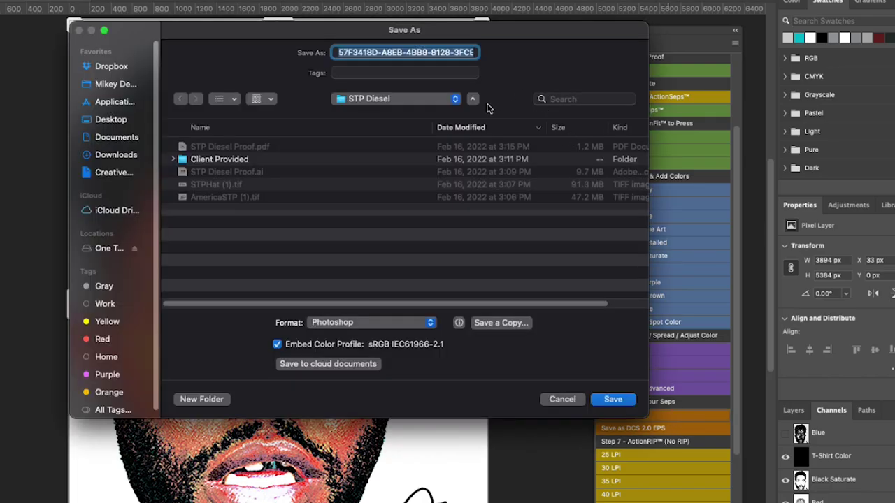
pyautogui.write('Face Sep')
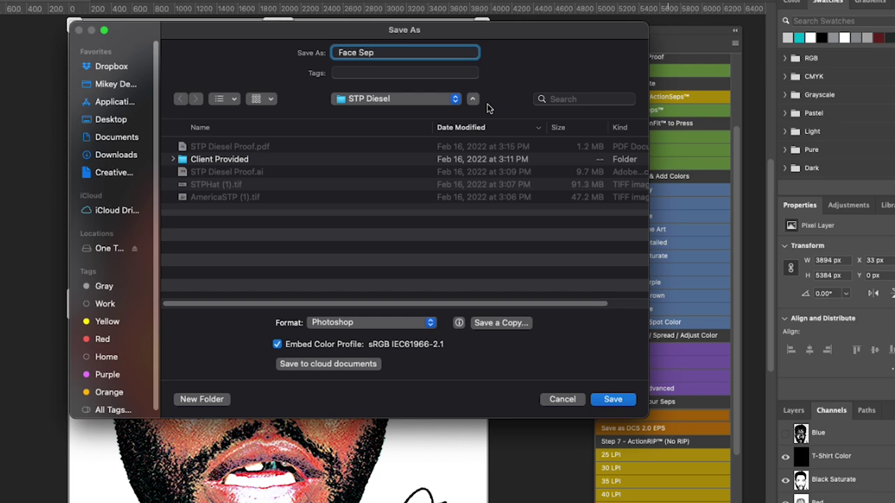
pyautogui.press('Return')
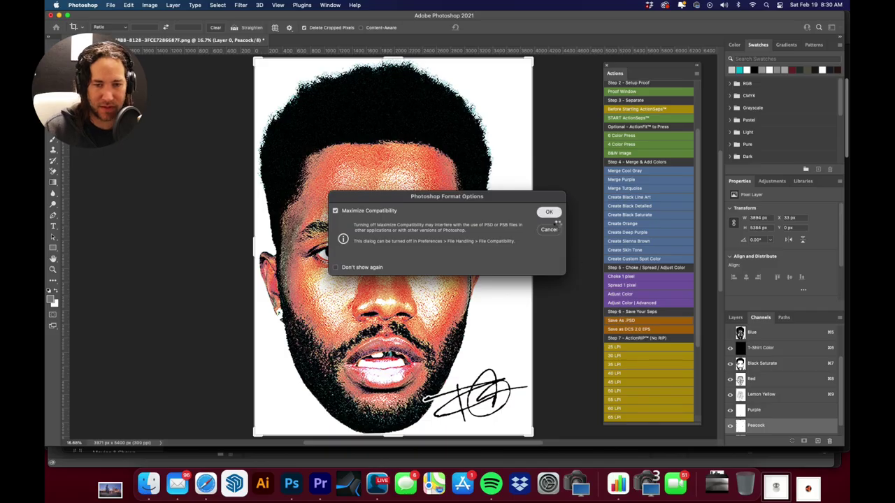
pyautogui.click(554, 216)
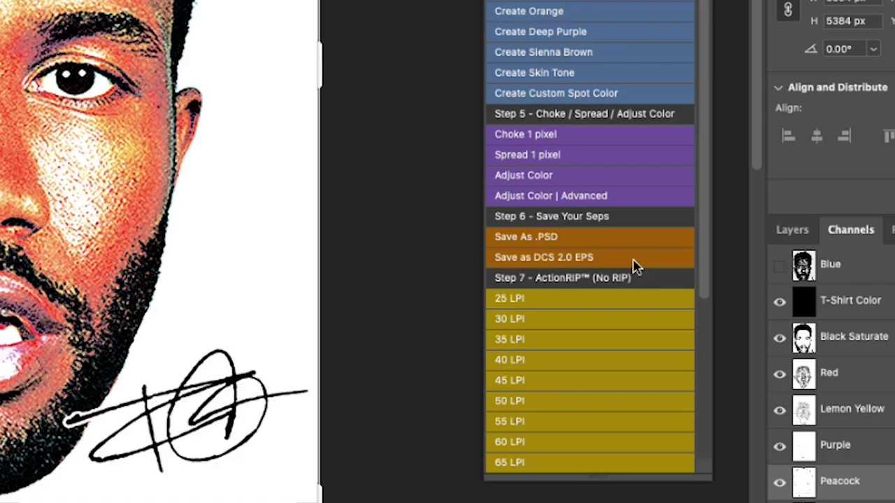
pyautogui.click(633, 258)
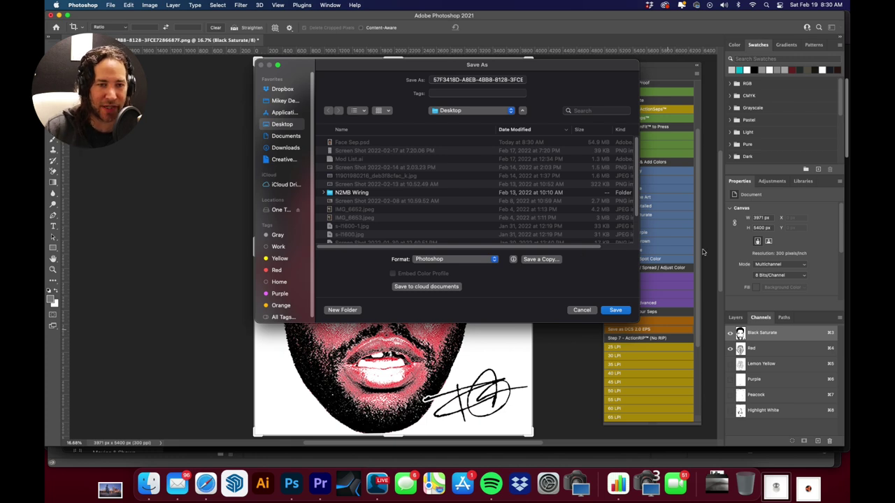
pyautogui.tripleClick(494, 80)
pyautogui.moveTo(493, 80); pyautogui.dragTo(430, 79)
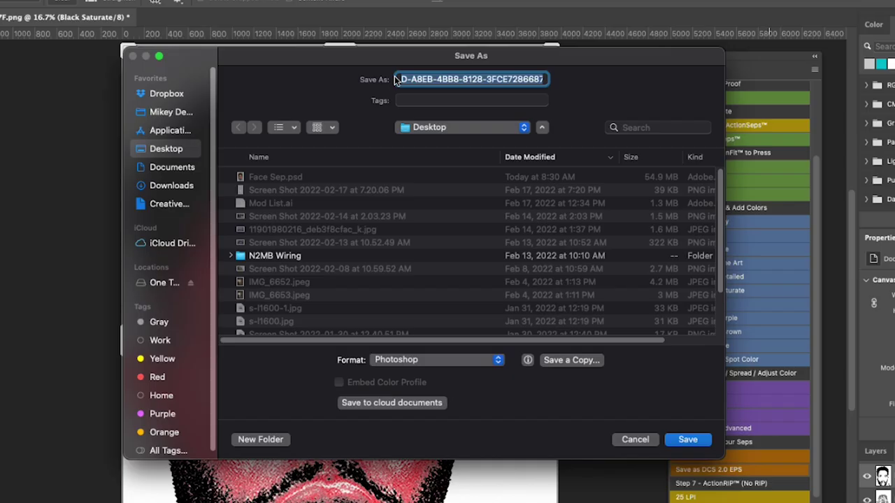
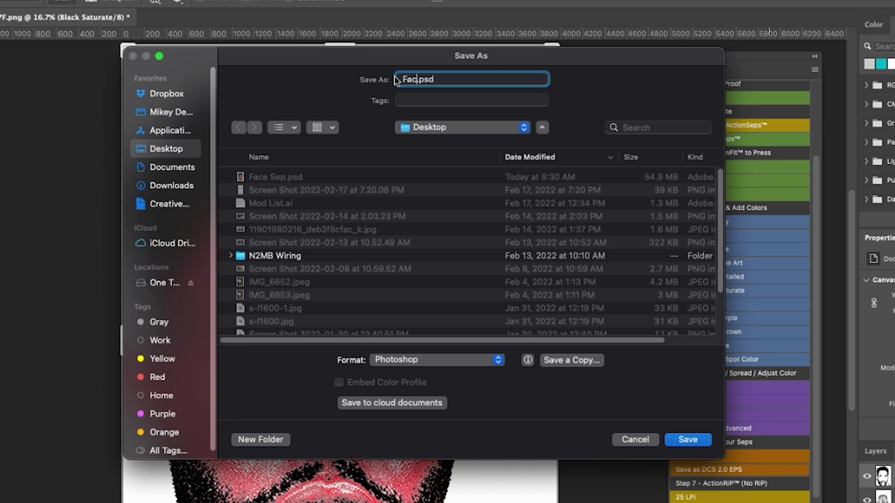
pyautogui.click(470, 360)
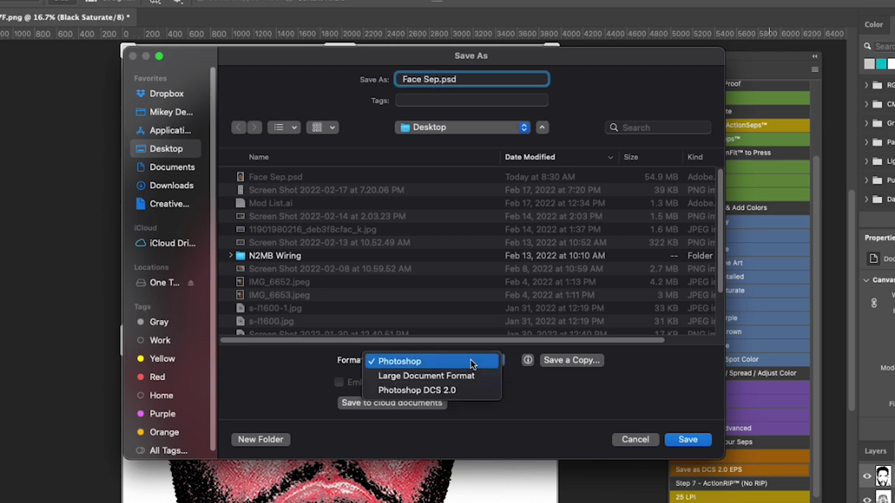
pyautogui.click(462, 391)
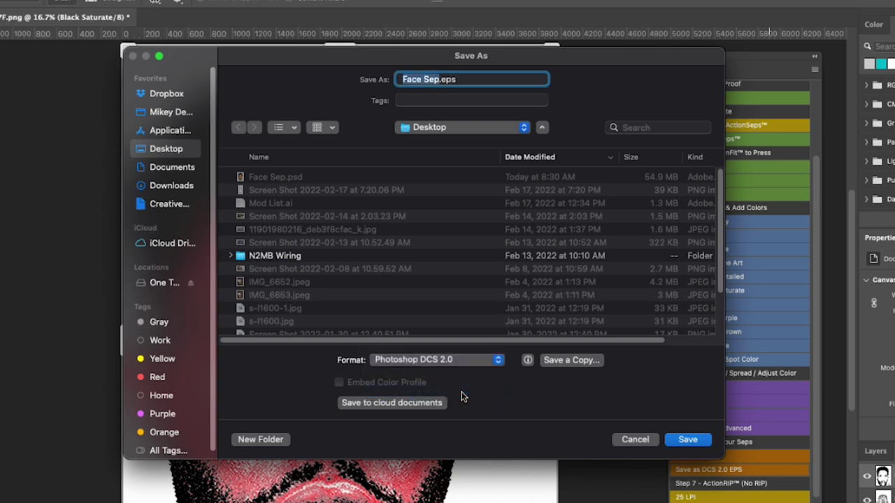
pyautogui.click(642, 440)
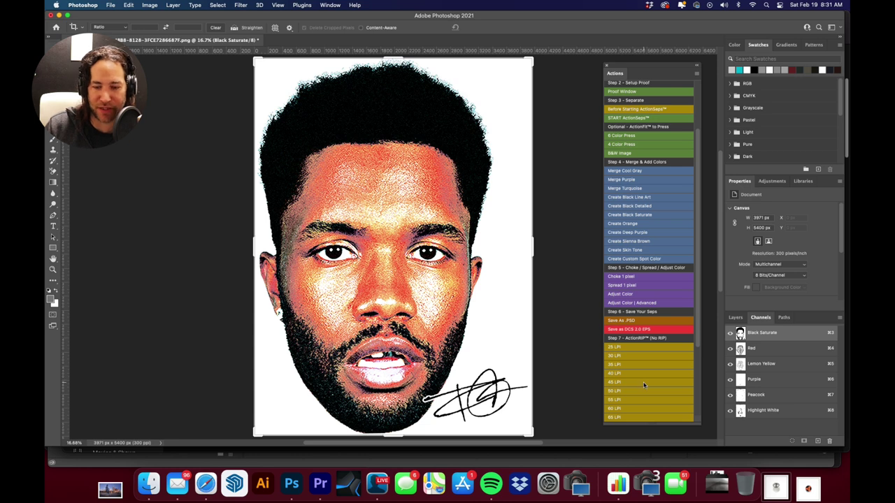
# Run the 45 LPI halftone action and continue through its prompt
pyautogui.scroll(-3, 666, 368)
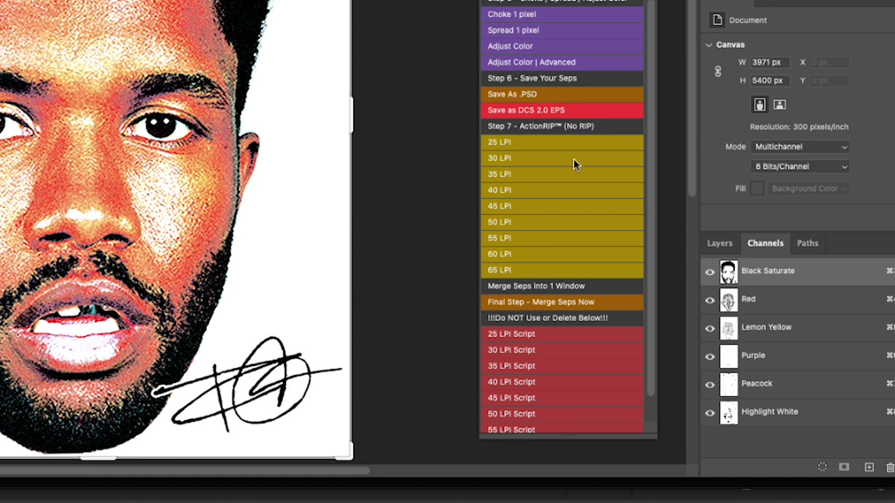
pyautogui.click(536, 208)
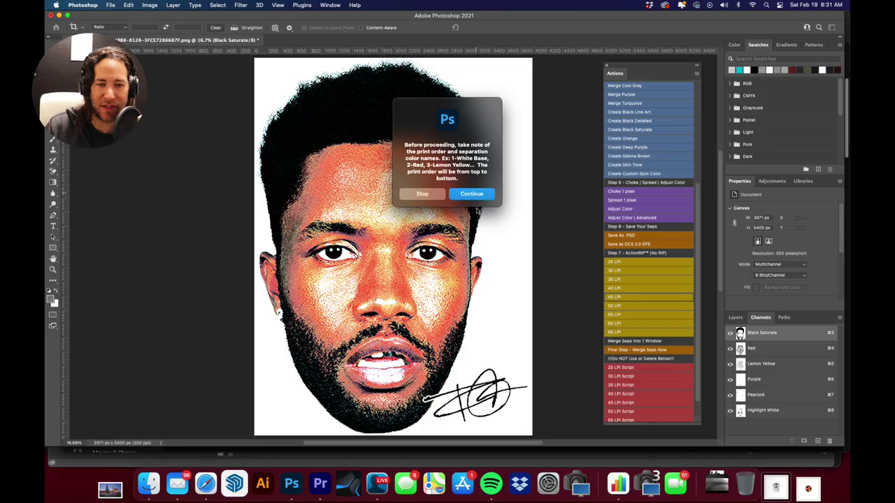
pyautogui.click(246, 20)
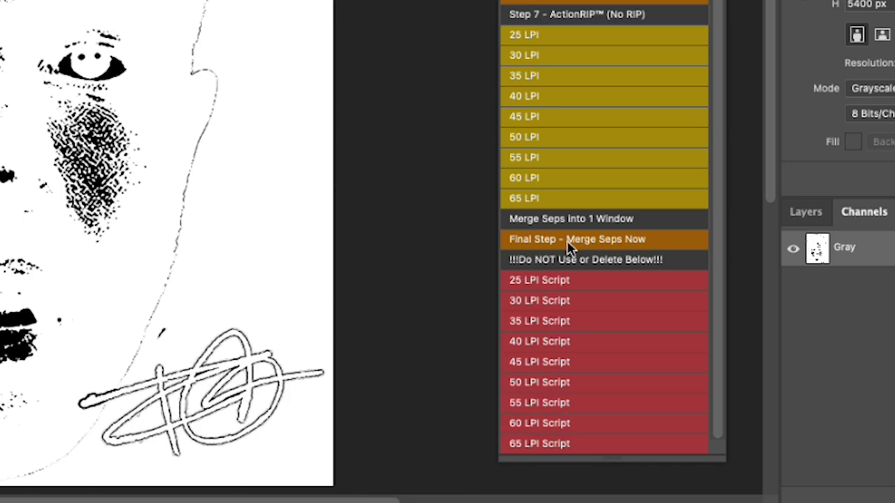
# Merge the six halftoned separations into one 6-channel Multichannel document, Alpha 1 through Alpha 6
pyautogui.click(599, 242)
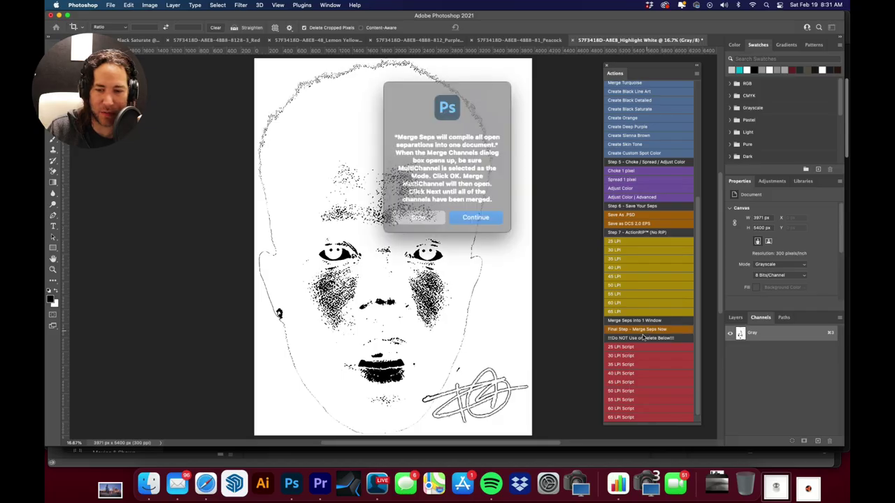
pyautogui.click(476, 214)
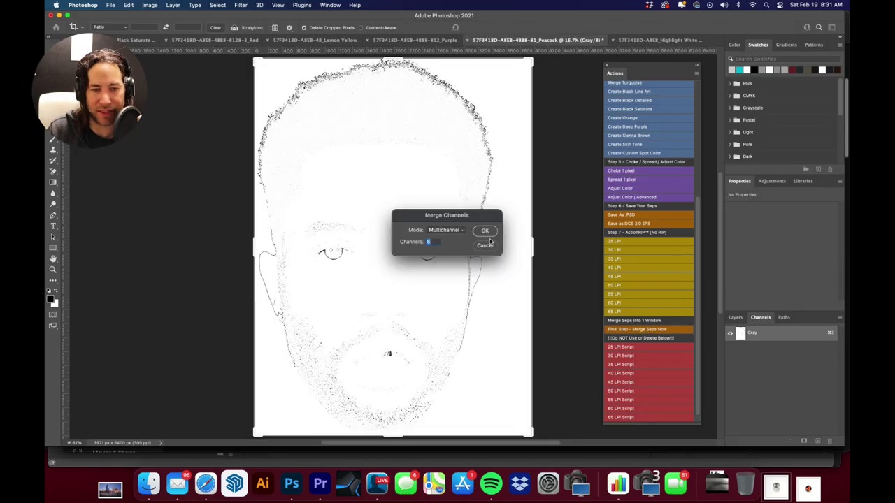
pyautogui.click(485, 231)
pyautogui.click(522, 222)
pyautogui.click(522, 222)
pyautogui.click(522, 223)
pyautogui.click(523, 222)
pyautogui.click(522, 222)
pyautogui.click(522, 222)
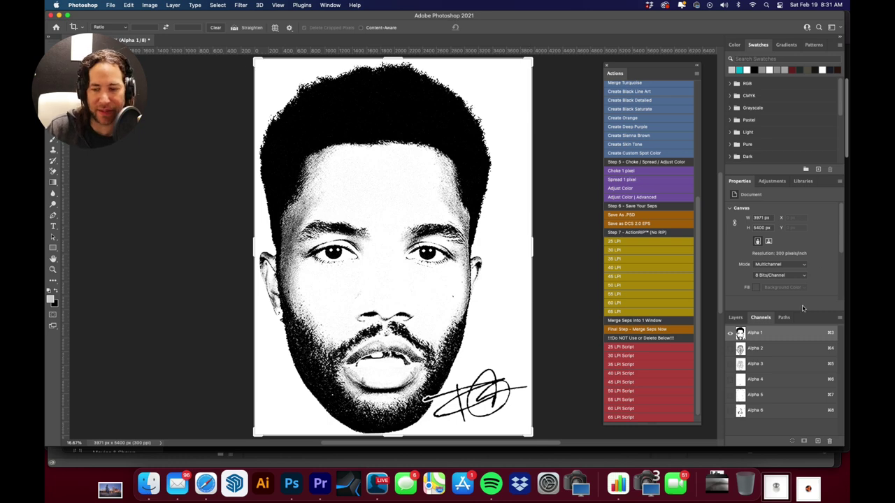
pyautogui.click(782, 350)
pyautogui.click(780, 334)
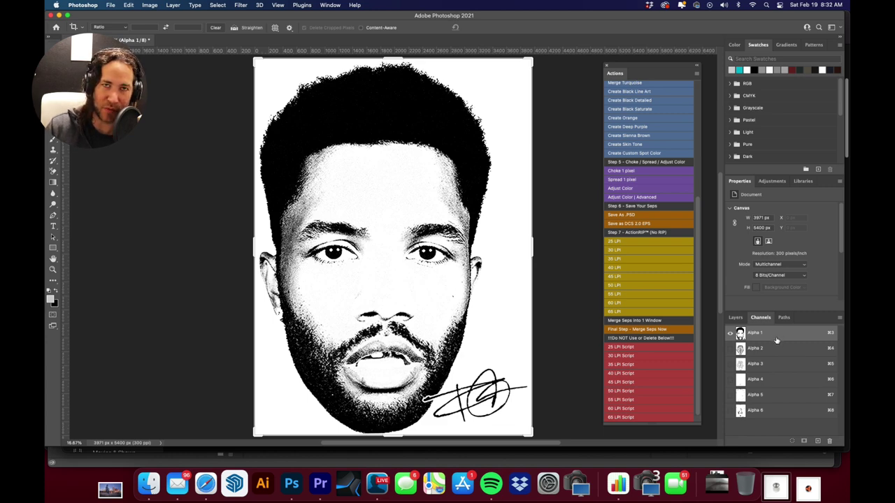
# View channels Alpha 2 through Alpha 6 one at a time, then return to Alpha 1
pyautogui.click(773, 350)
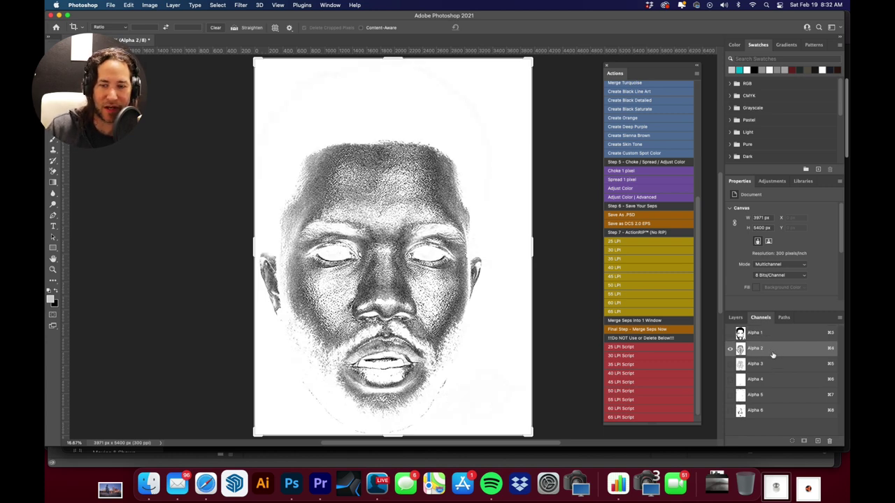
pyautogui.click(769, 368)
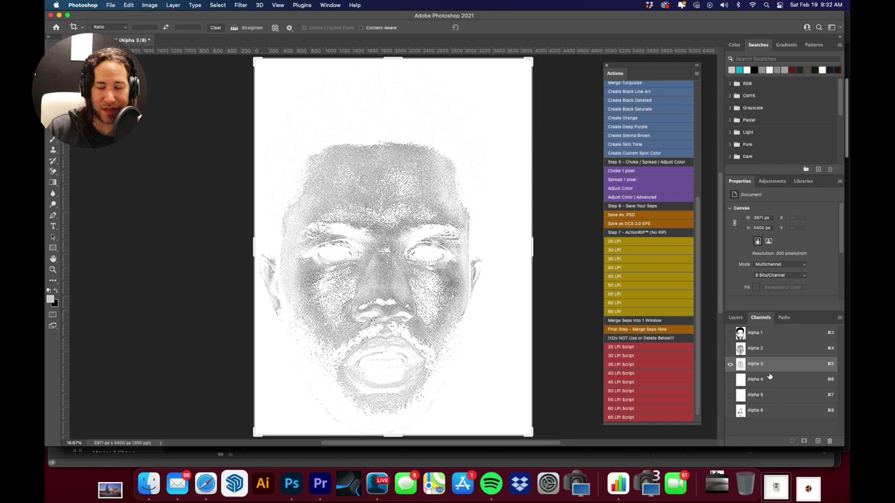
pyautogui.click(769, 383)
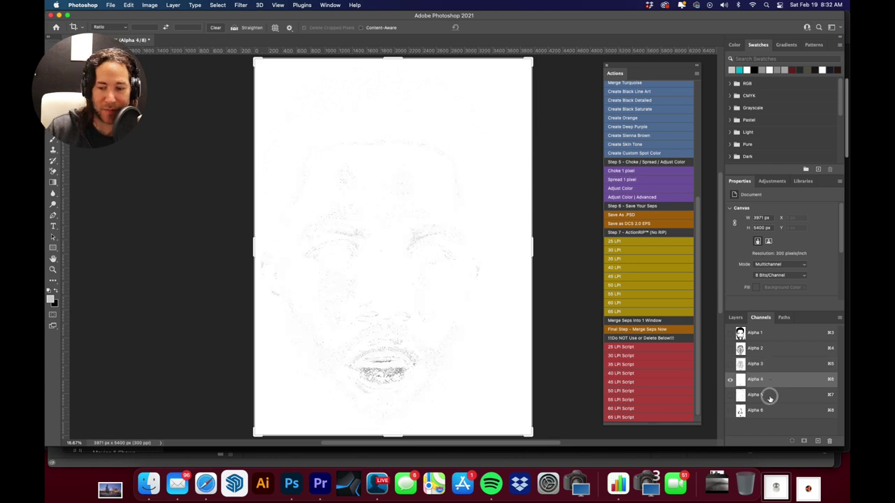
pyautogui.click(770, 397)
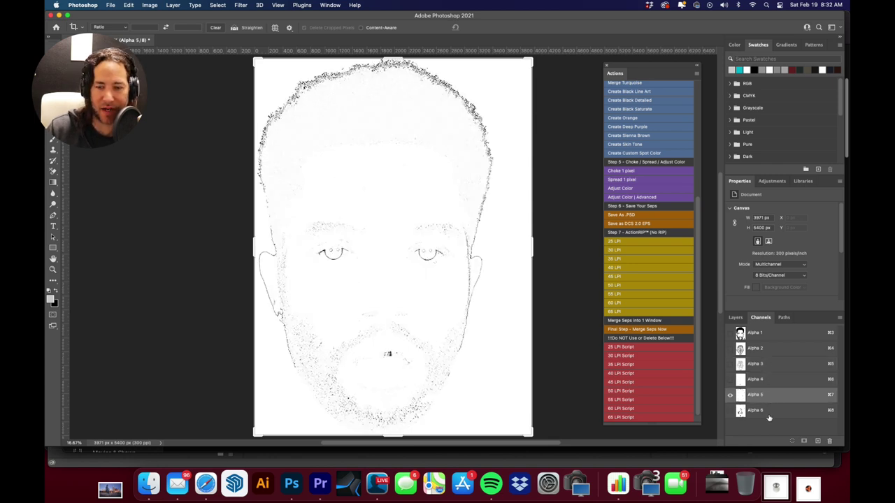
pyautogui.click(769, 412)
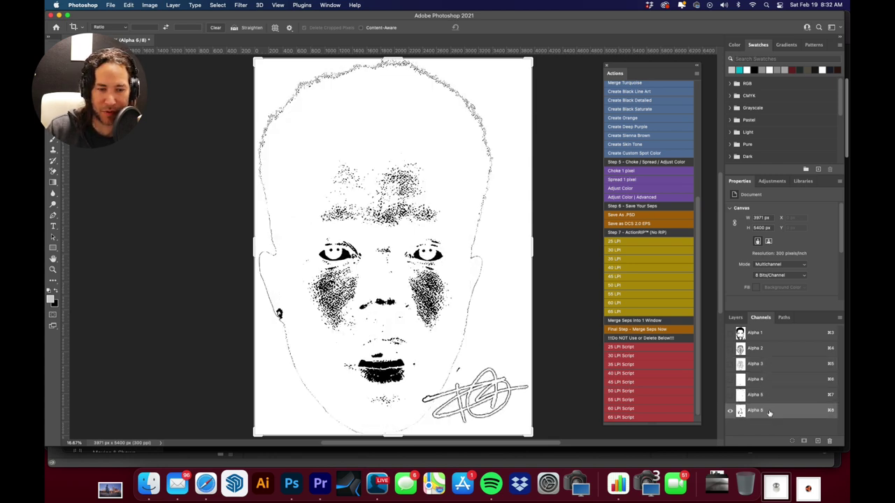
pyautogui.click(771, 334)
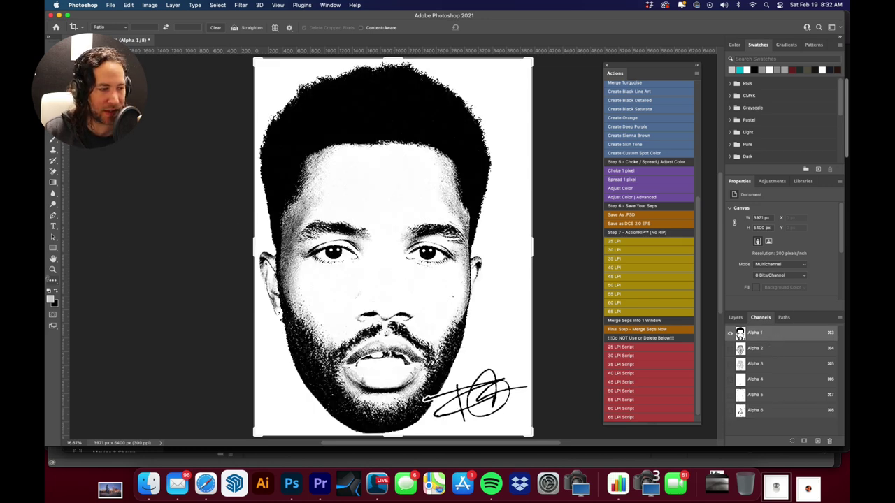
# Inspect Alpha 1's halftone dots around the left eye at 100% zoom, then fit the face in view
pyautogui.doubleClick(53, 270)
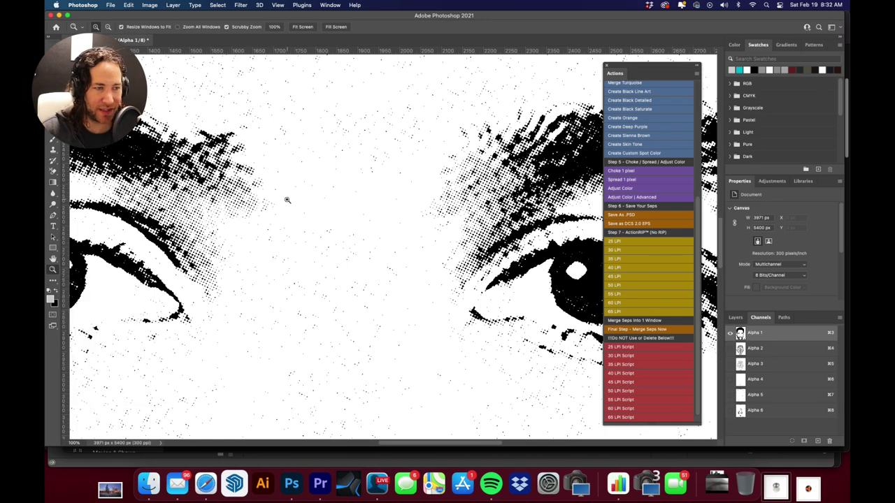
pyautogui.moveTo(280, 175); pyautogui.dragTo(511, 171)
pyautogui.moveTo(364, 179); pyautogui.dragTo(474, 179)
pyautogui.moveTo(331, 192); pyautogui.dragTo(394, 196)
pyautogui.keyDown('alt'); pyautogui.click(415, 193); pyautogui.keyUp('alt')
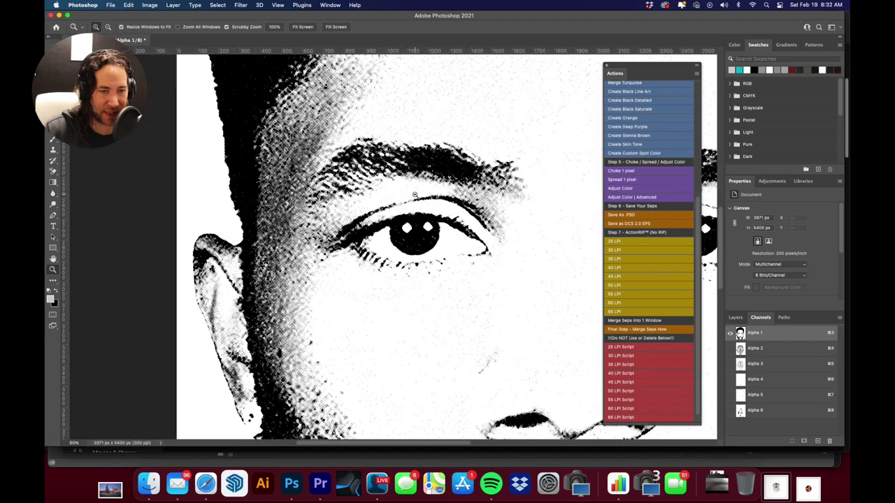
pyautogui.moveTo(306, 169); pyautogui.dragTo(328, 161)
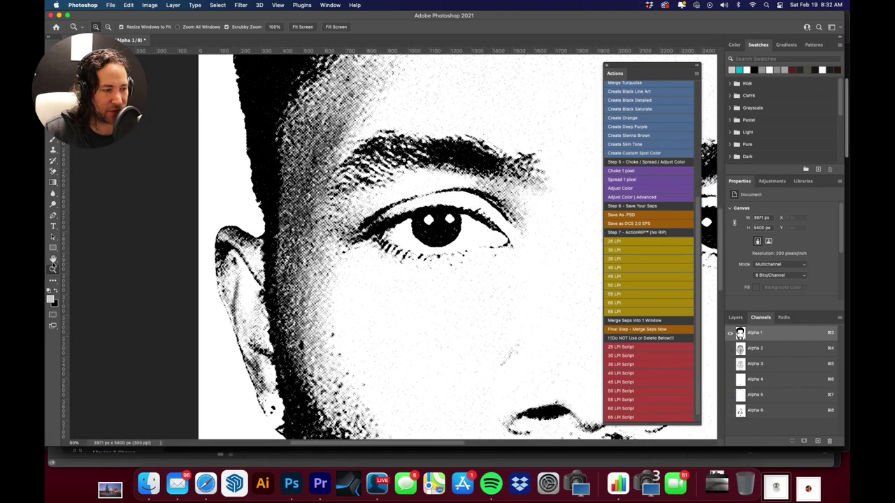
pyautogui.doubleClick(53, 270)
pyautogui.press('super+minus')
pyautogui.press('super+minus')
pyautogui.press('super+minus')
pyautogui.press('super+minus')
pyautogui.press('super+minus')
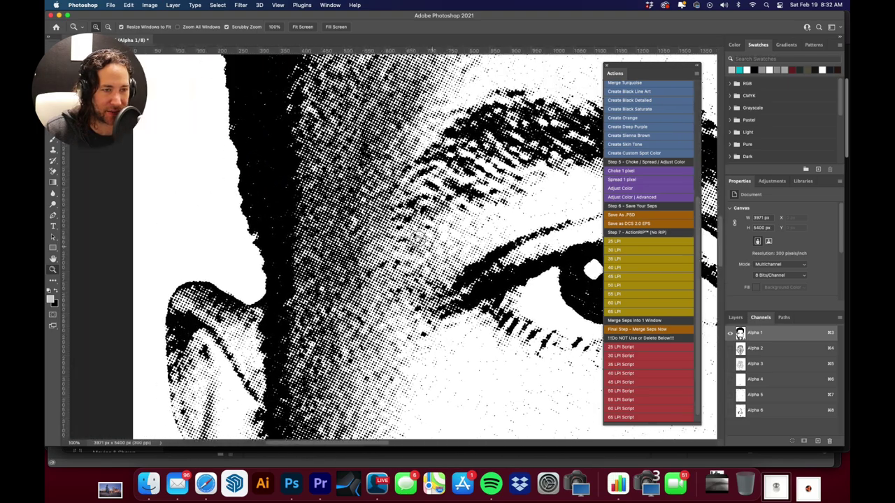
# Zoom in on Alpha 2's face detail, then switch to Alpha 3 and zoom back out
pyautogui.press('super+4')
pyautogui.moveTo(329, 209); pyautogui.dragTo(424, 197)
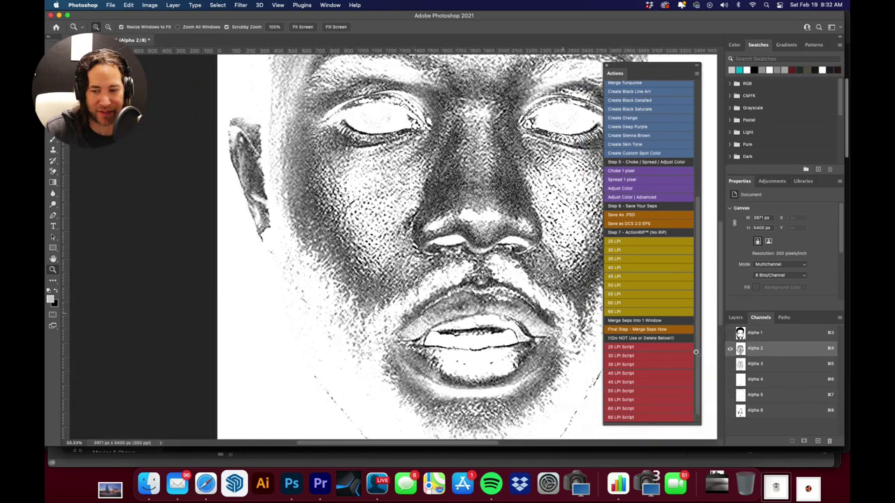
pyautogui.click(778, 364)
pyautogui.press('super+minus')
pyautogui.press('super+minus')
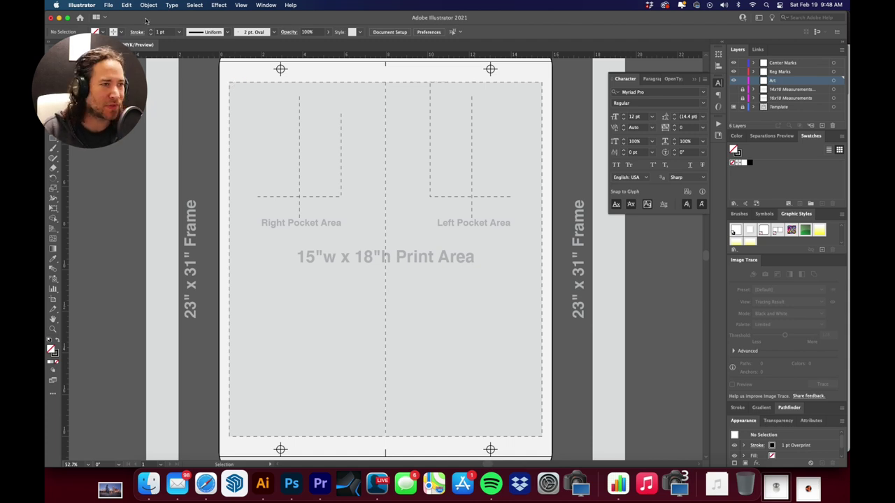
# Place Face Sep.psd at full size on the shirt template artboard
pyautogui.click(111, 6)
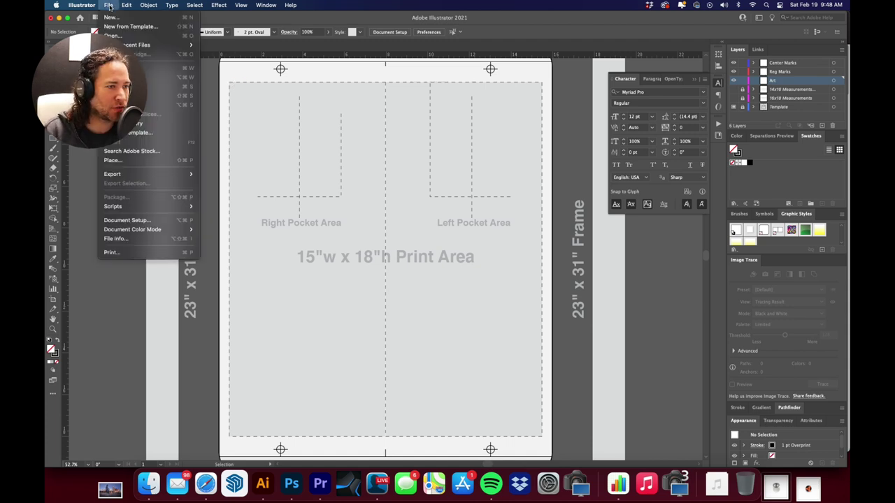
pyautogui.click(112, 160)
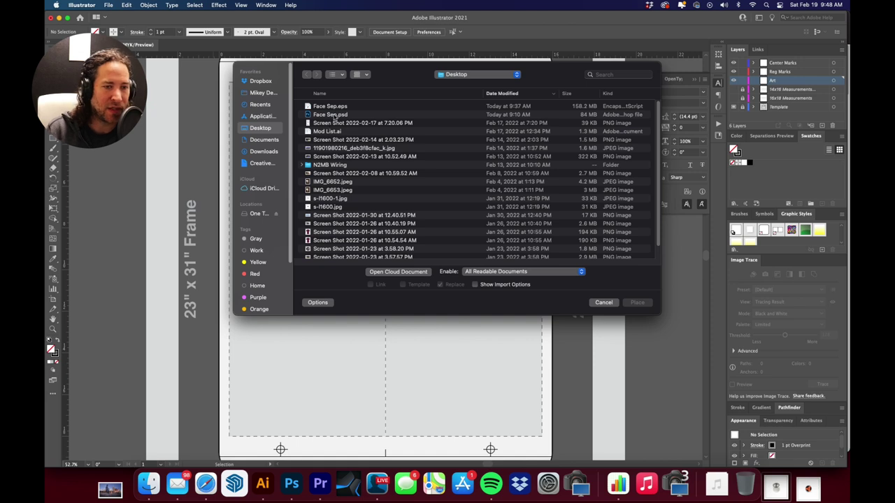
pyautogui.click(335, 116)
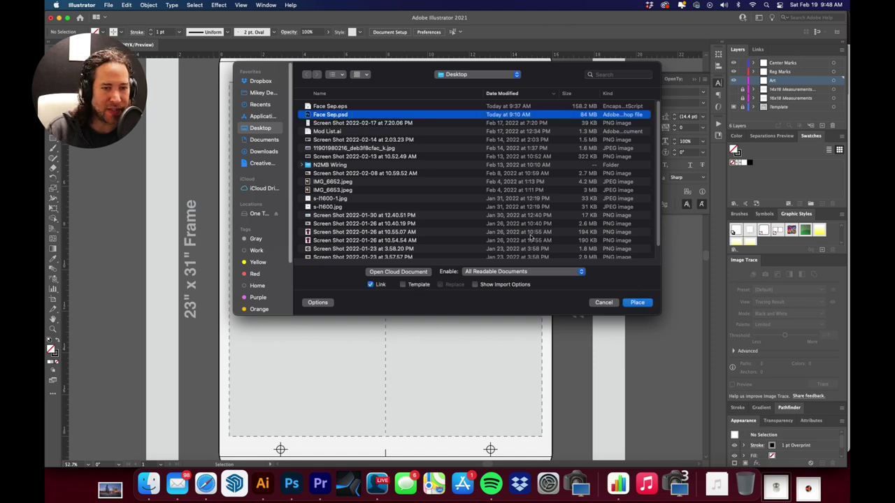
pyautogui.click(637, 302)
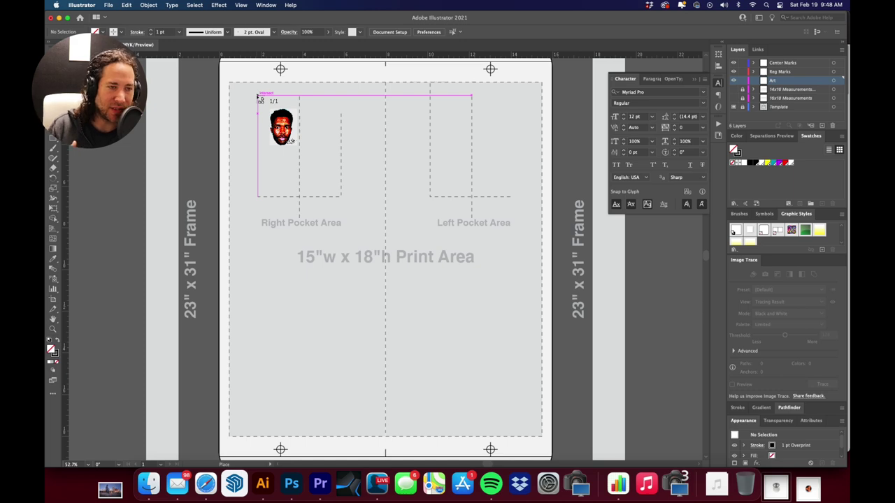
pyautogui.click(258, 95)
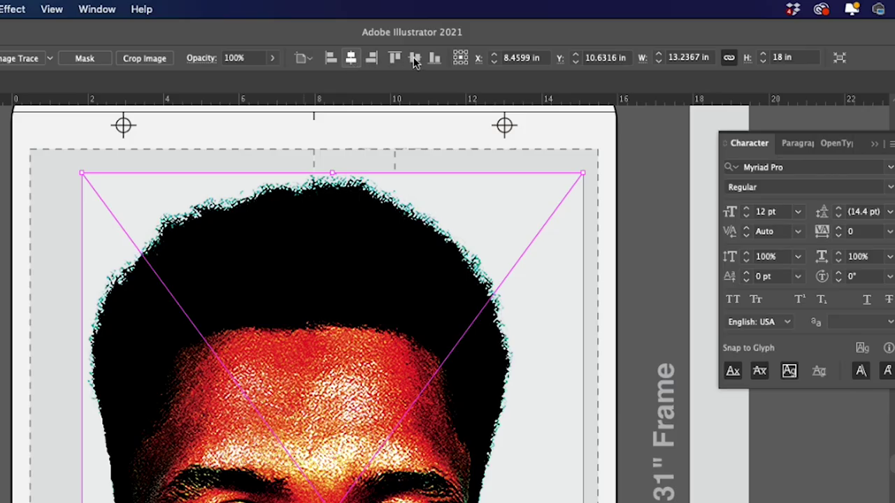
# Align the placed portrait to horizontal centre and top, then undo to remove it from the template
pyautogui.click(416, 59)
pyautogui.click(415, 59)
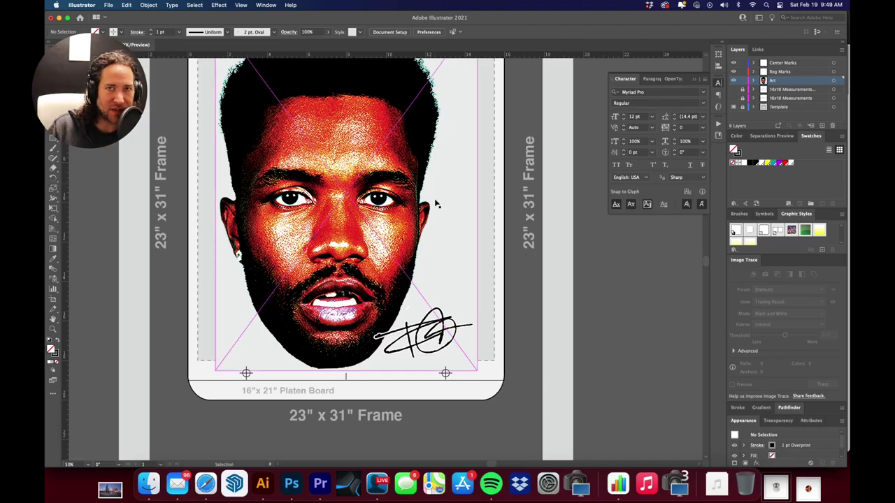
pyautogui.scroll(3, 406, 202)
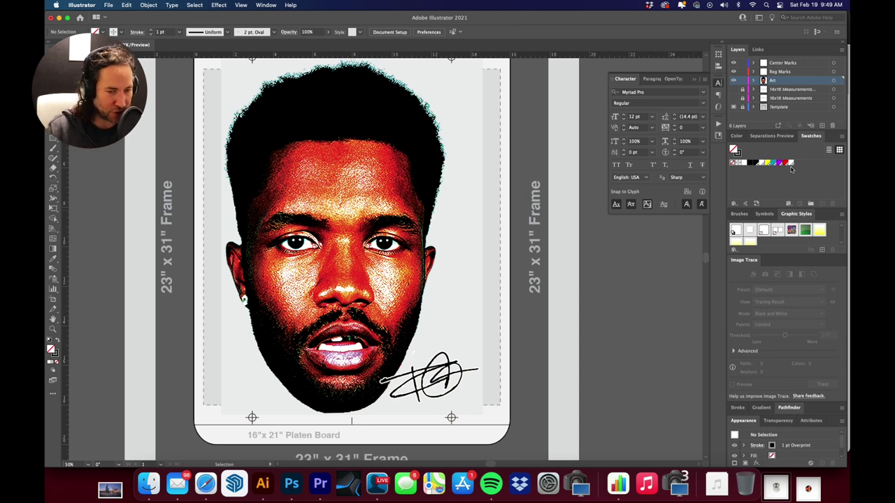
pyautogui.hotkey('ctrl', 'z')
pyautogui.hotkey('ctrl', 'z')
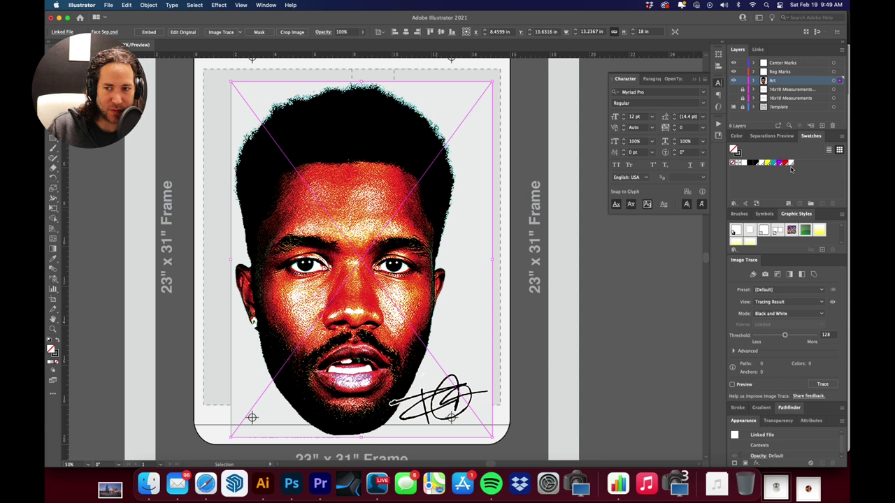
pyautogui.hotkey('ctrl', 'z')
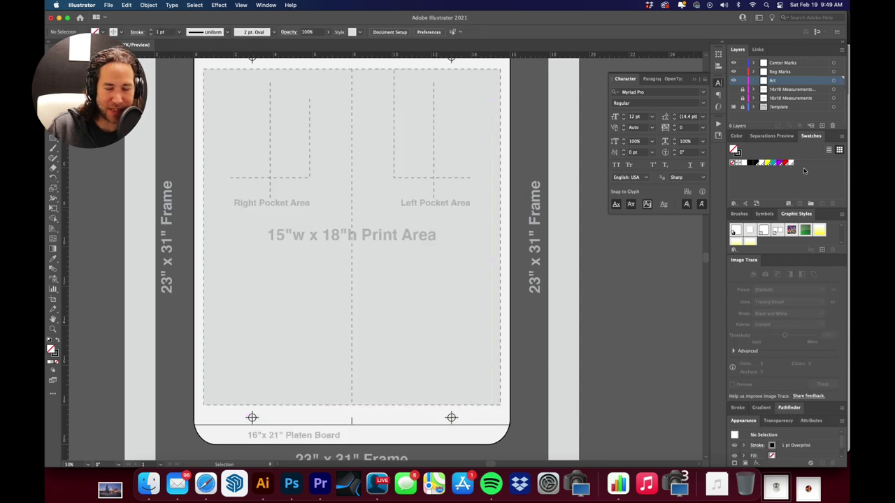
# Delete the unused swatches and place Face Sep.eps at full size on the artboard
pyautogui.click(833, 204)
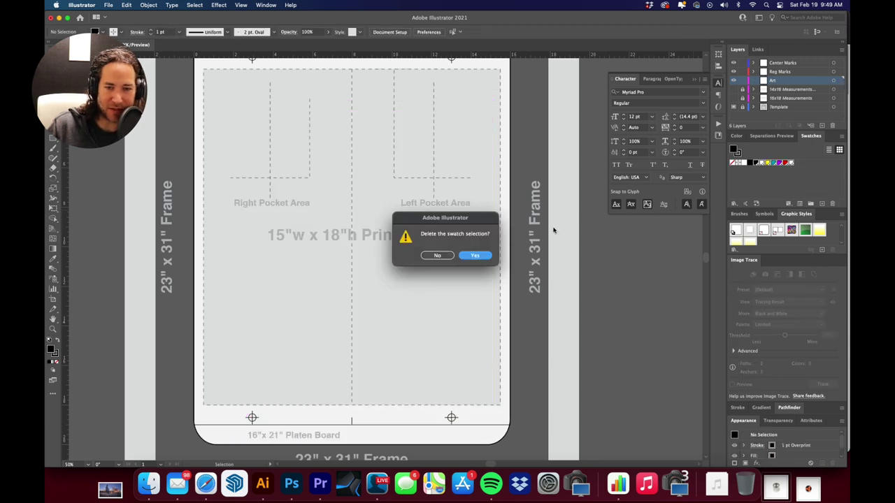
pyautogui.click(475, 256)
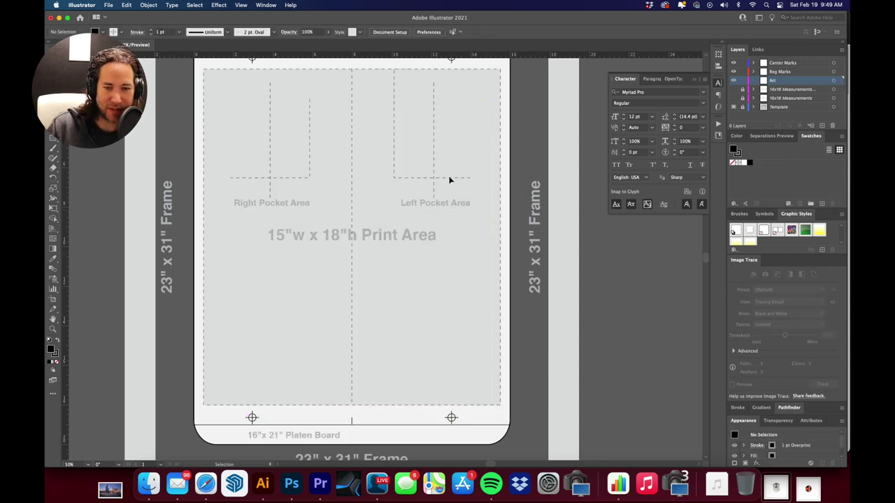
pyautogui.click(110, 5)
pyautogui.click(144, 160)
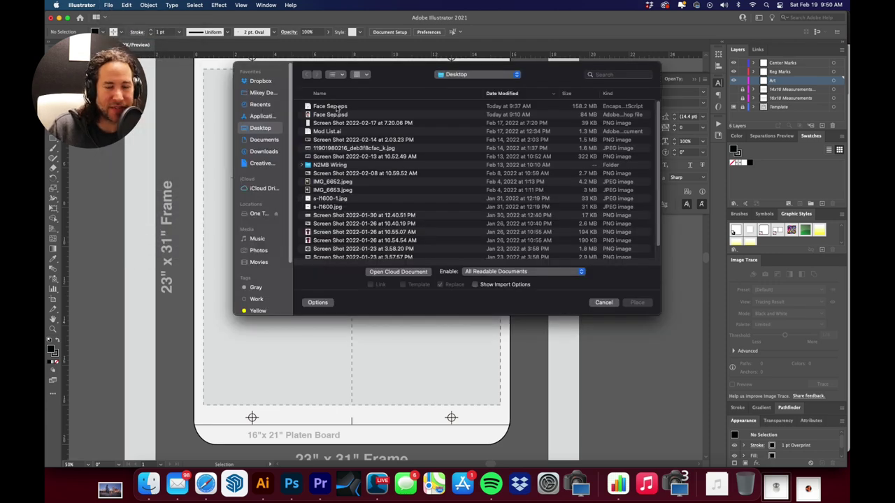
pyautogui.doubleClick(338, 106)
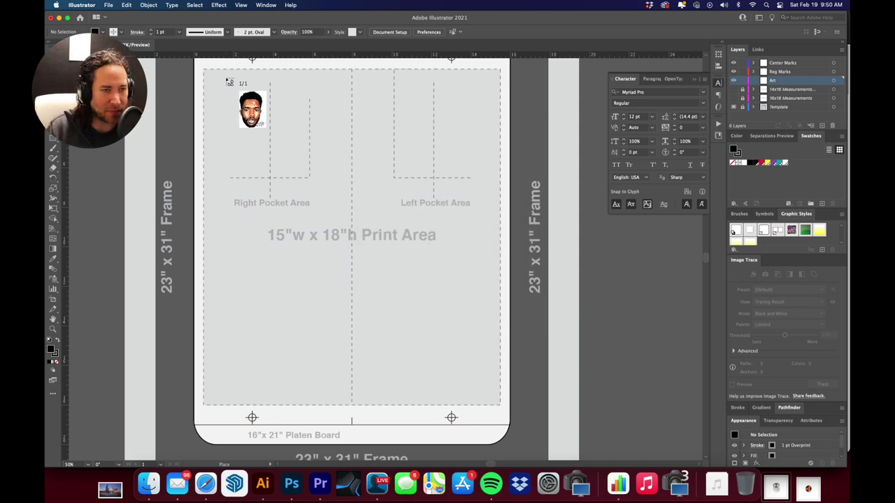
pyautogui.click(226, 79)
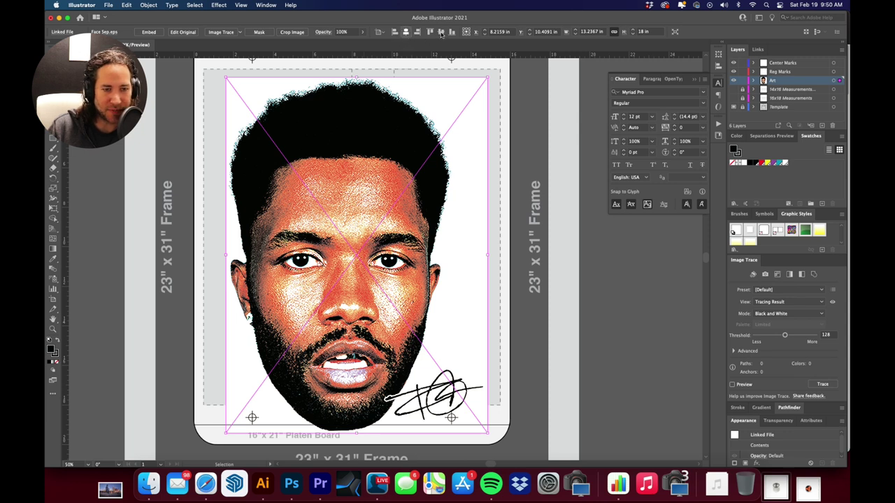
# Centre the Face Sep.eps portrait horizontally and move it to the top of the print area
pyautogui.click(440, 32)
pyautogui.hotkey('shift', 'Up')
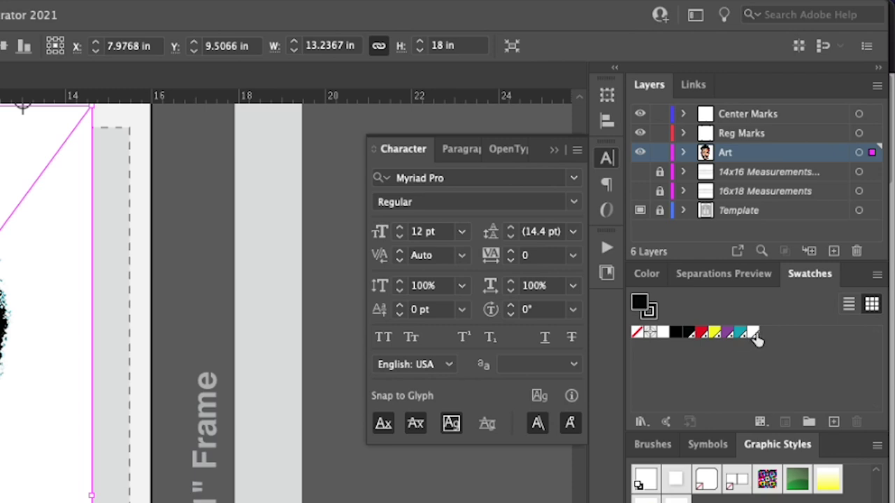
pyautogui.click(468, 498)
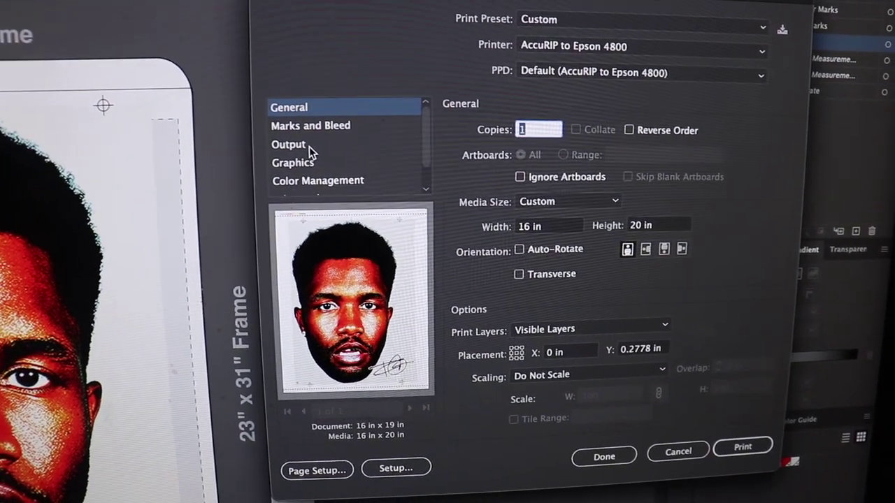
# In the Output print settings, disable the Process Cyan, Magenta, Yellow and Black plates
pyautogui.click(309, 146)
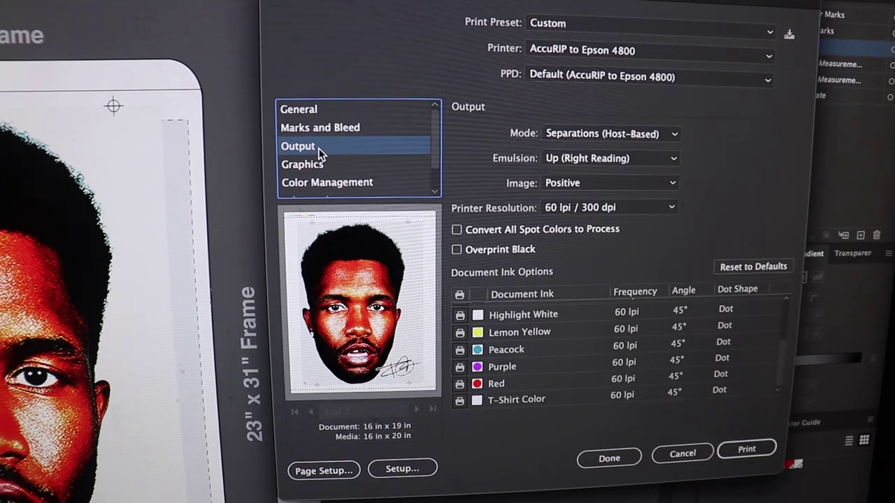
pyautogui.scroll(3, 514, 325)
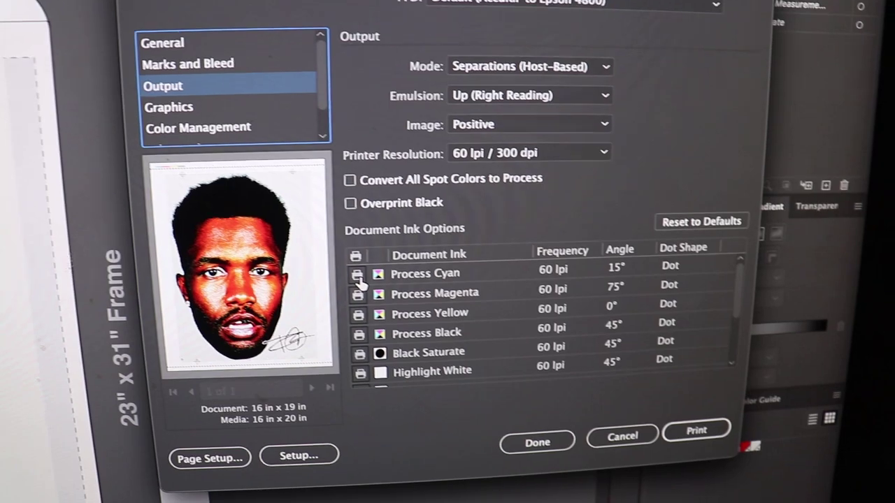
pyautogui.click(358, 276)
pyautogui.click(358, 295)
pyautogui.click(367, 315)
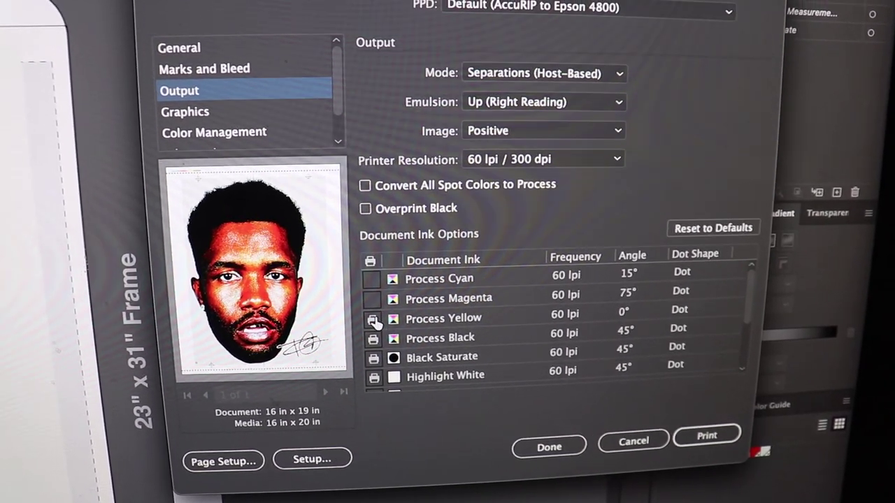
pyautogui.scroll(-1, 472, 325)
pyautogui.scroll(-3, 479, 335)
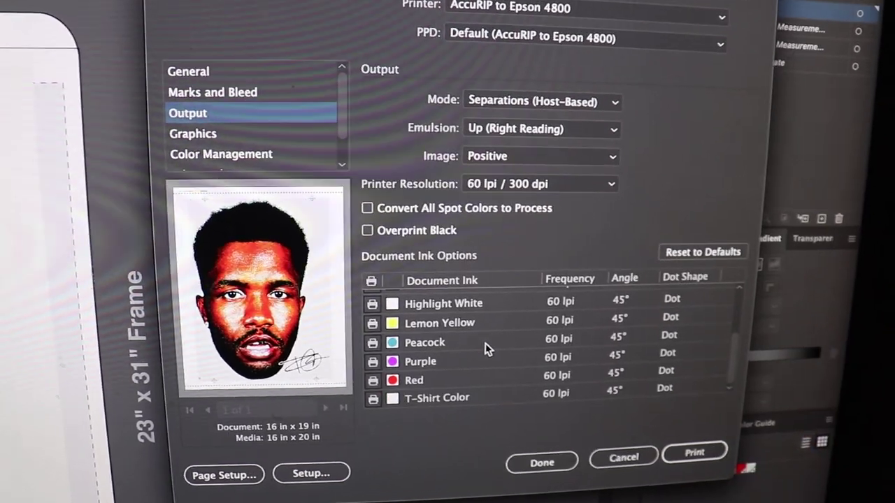
pyautogui.scroll(5, 473, 344)
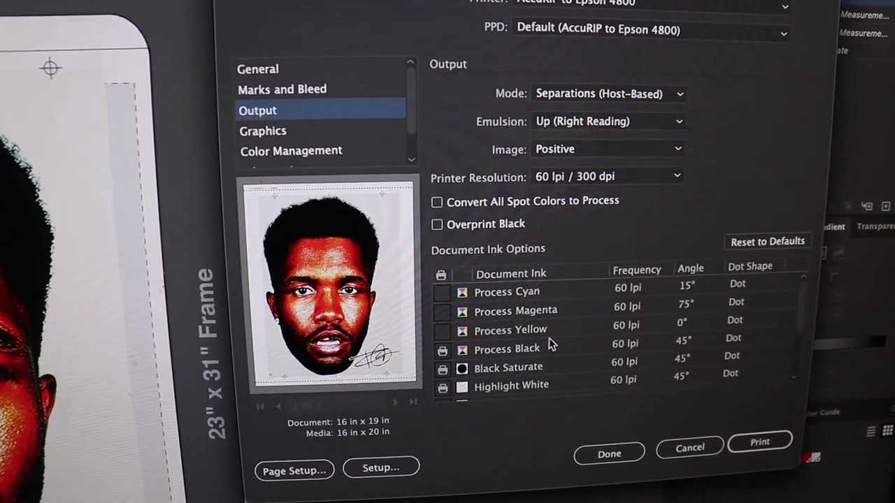
pyautogui.click(450, 353)
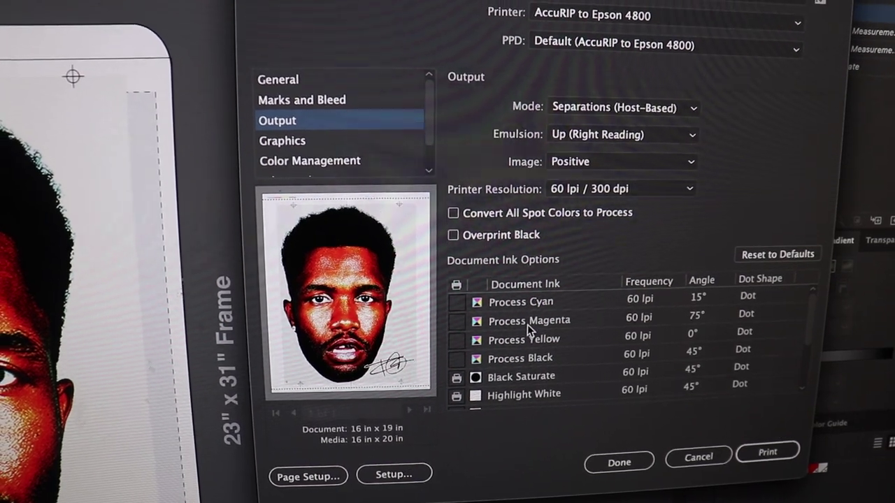
pyautogui.scroll(-3, 567, 366)
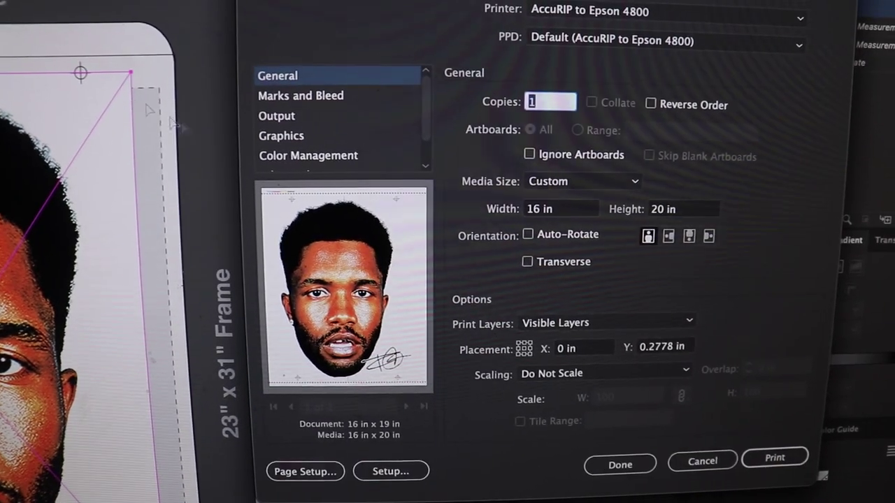
# Review the Graphics print settings before printing
pyautogui.click(392, 147)
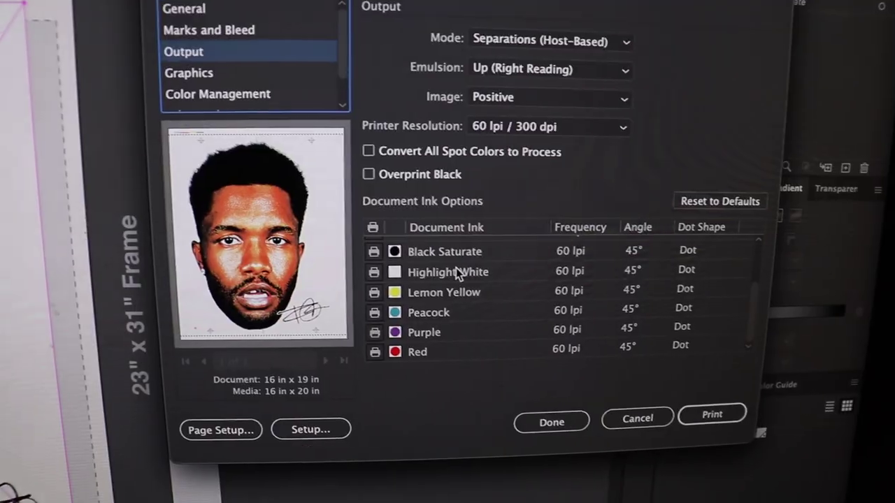
pyautogui.scroll(3, 456, 267)
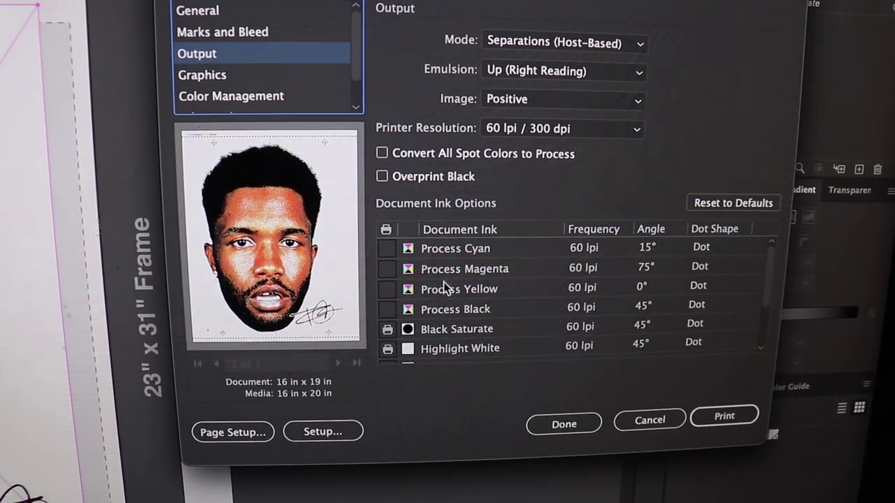
pyautogui.scroll(-2, 497, 307)
pyautogui.scroll(-2, 510, 303)
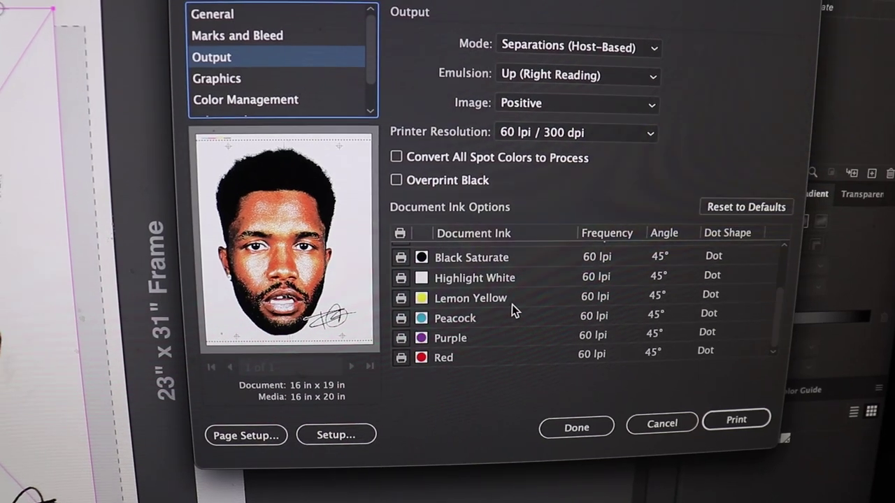